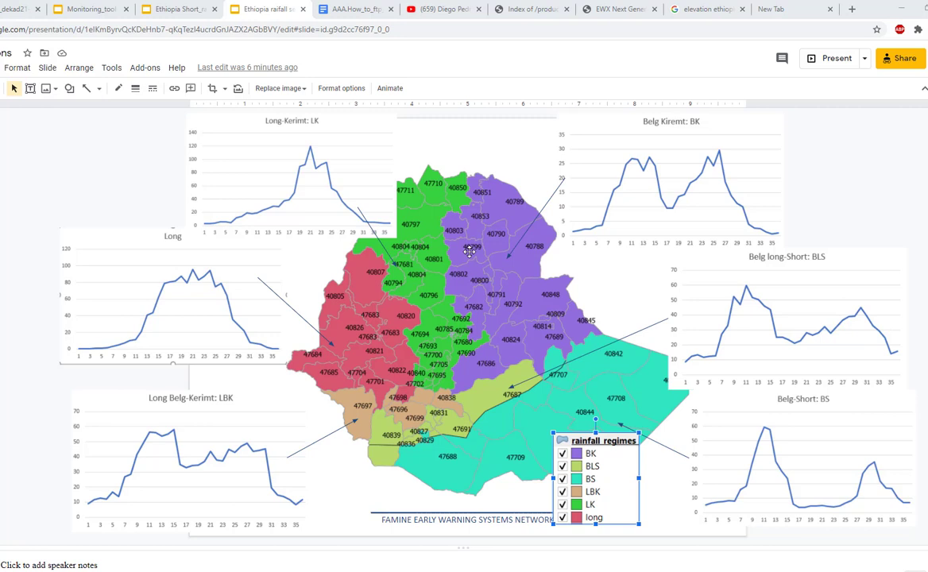
Switch to the Admin2polys_avg_TS workbook and select the row of dekad numbers.
{"action": "left_click", "coordinate": [681, 531]}
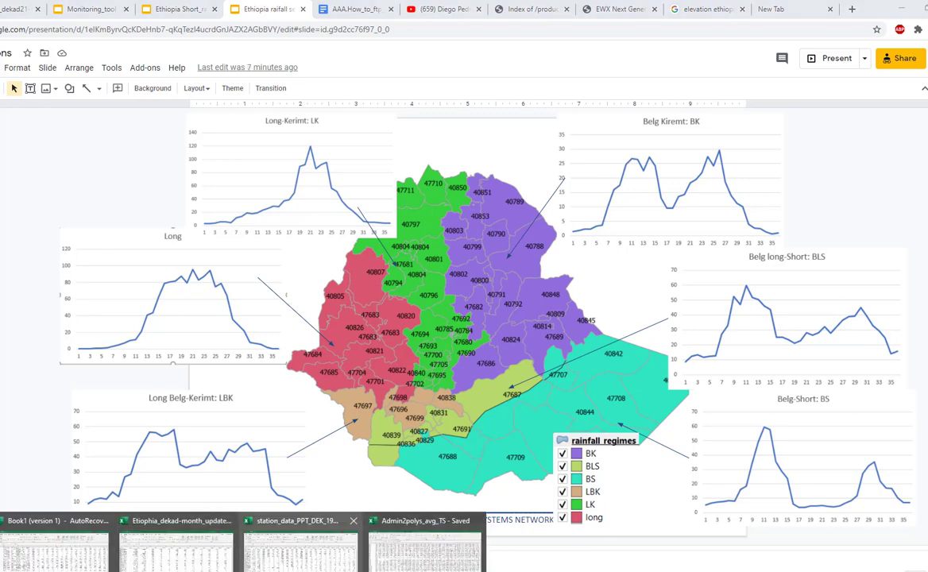
{"action": "left_click", "coordinate": [402, 561]}
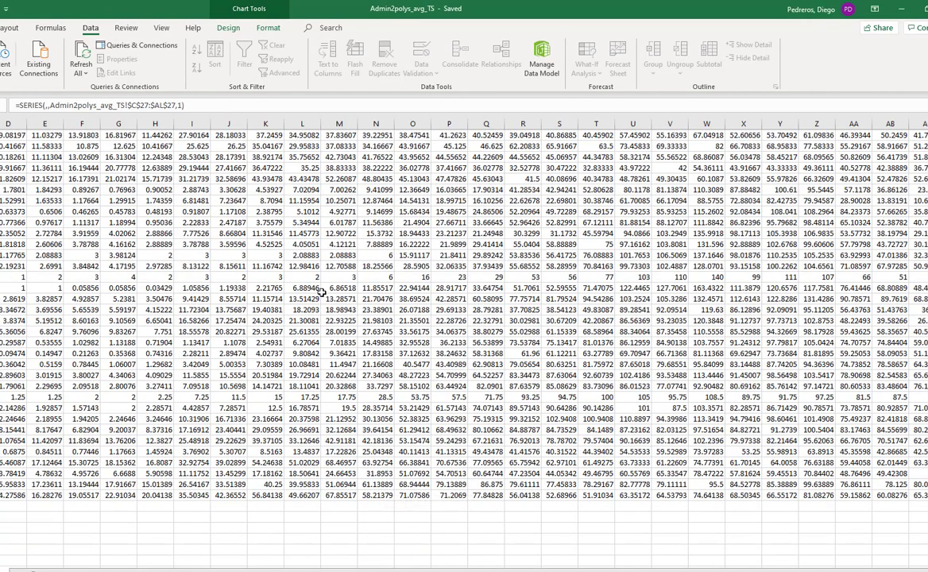
{"action": "scroll", "coordinate": [334, 331], "scroll_direction": "up", "scroll_amount": 2}
{"action": "scroll", "coordinate": [334, 331], "scroll_direction": "up", "scroll_amount": 2}
{"action": "scroll", "coordinate": [334, 330], "scroll_direction": "up", "scroll_amount": 2}
{"action": "scroll", "coordinate": [334, 331], "scroll_direction": "up", "scroll_amount": 2}
{"action": "scroll", "coordinate": [333, 330], "scroll_direction": "up", "scroll_amount": 2}
{"action": "scroll", "coordinate": [333, 329], "scroll_direction": "up", "scroll_amount": 2}
{"action": "scroll", "coordinate": [333, 330], "scroll_direction": "up", "scroll_amount": 2}
{"action": "scroll", "coordinate": [333, 330], "scroll_direction": "up", "scroll_amount": 2}
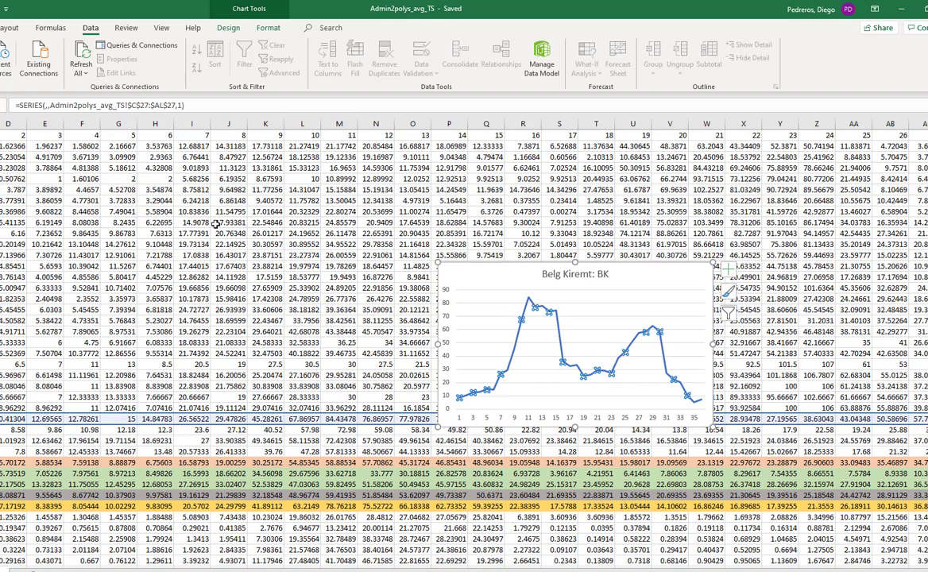
{"action": "left_click_drag", "start_coordinate": [16, 135], "coordinate": [858, 138]}
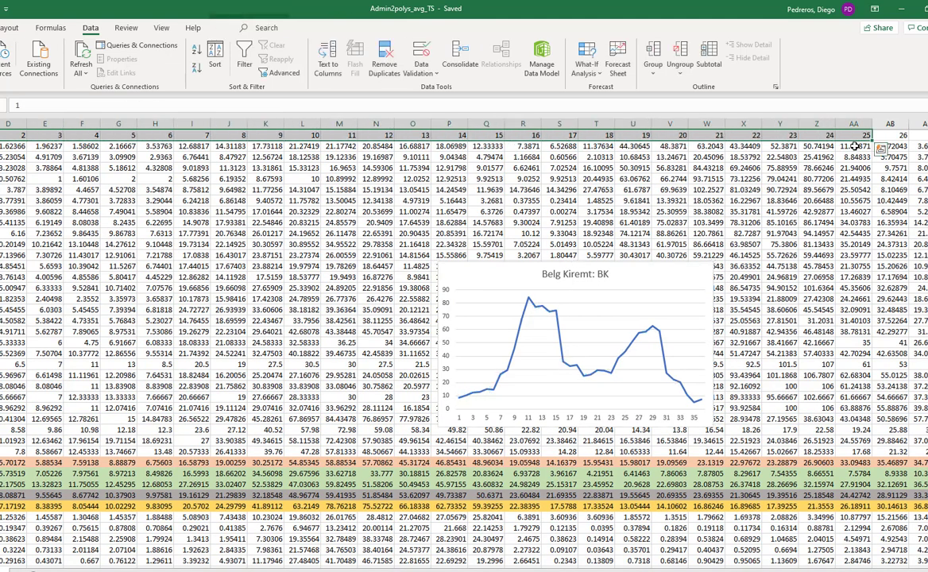
Widen the Belg Kiremt: BK chart leftward and move it higher over the data.
{"action": "left_click", "coordinate": [521, 323]}
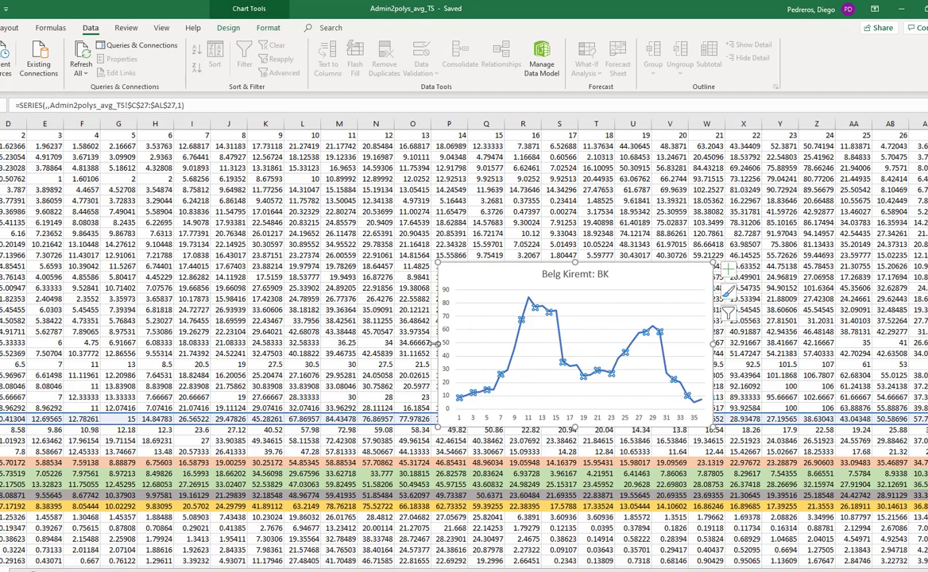
{"action": "left_click_drag", "start_coordinate": [440, 344], "coordinate": [323, 344]}
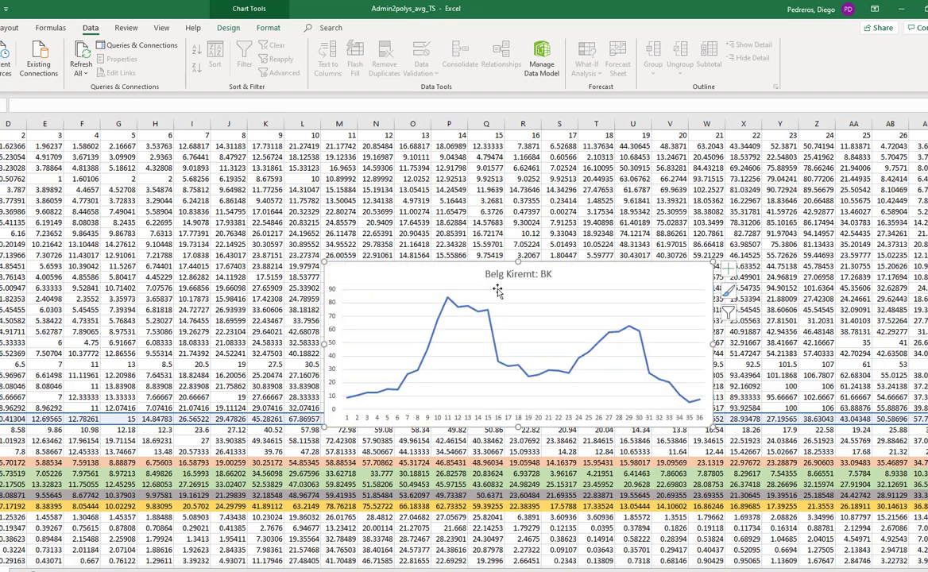
{"action": "left_click_drag", "start_coordinate": [573, 262], "coordinate": [557, 204]}
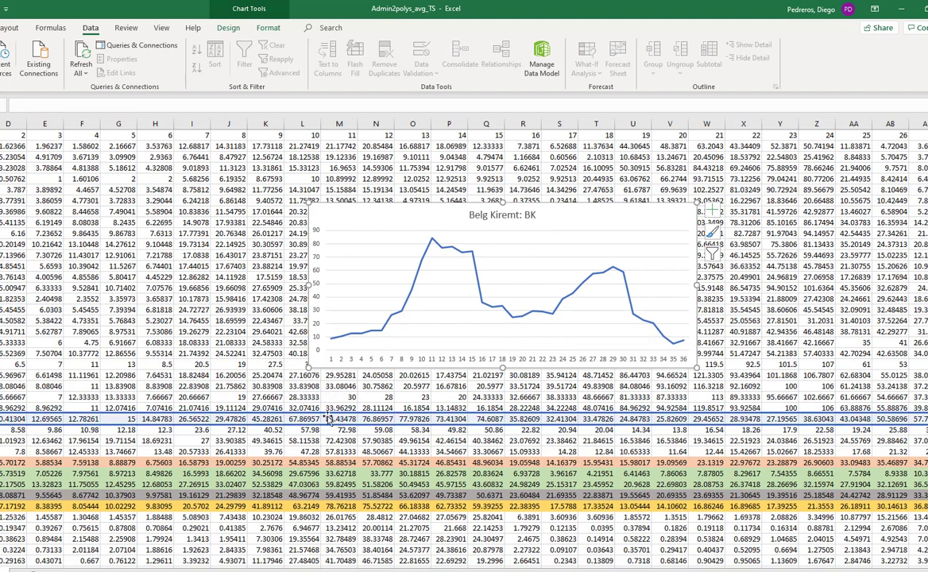
{"action": "left_click", "coordinate": [390, 322]}
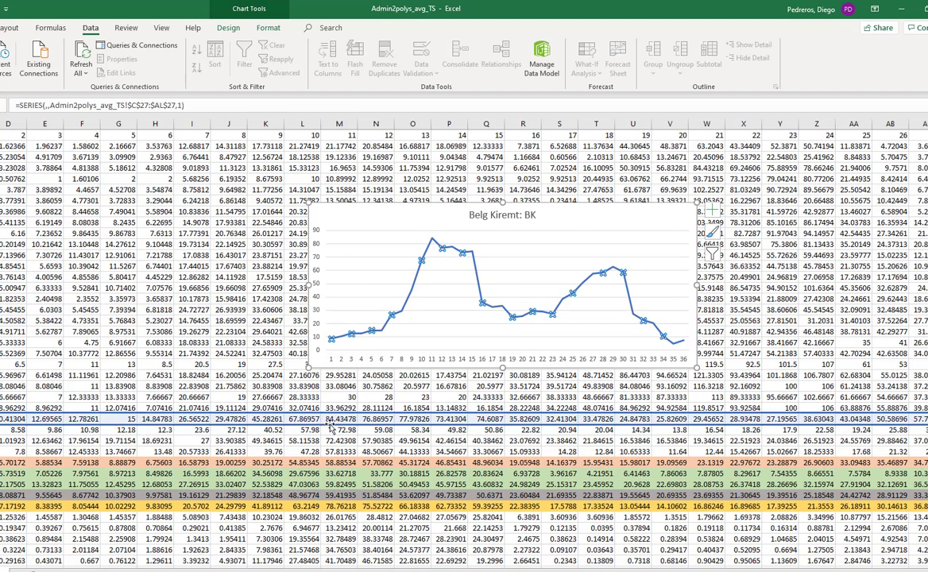
{"action": "left_click_drag", "start_coordinate": [331, 427], "coordinate": [327, 433]}
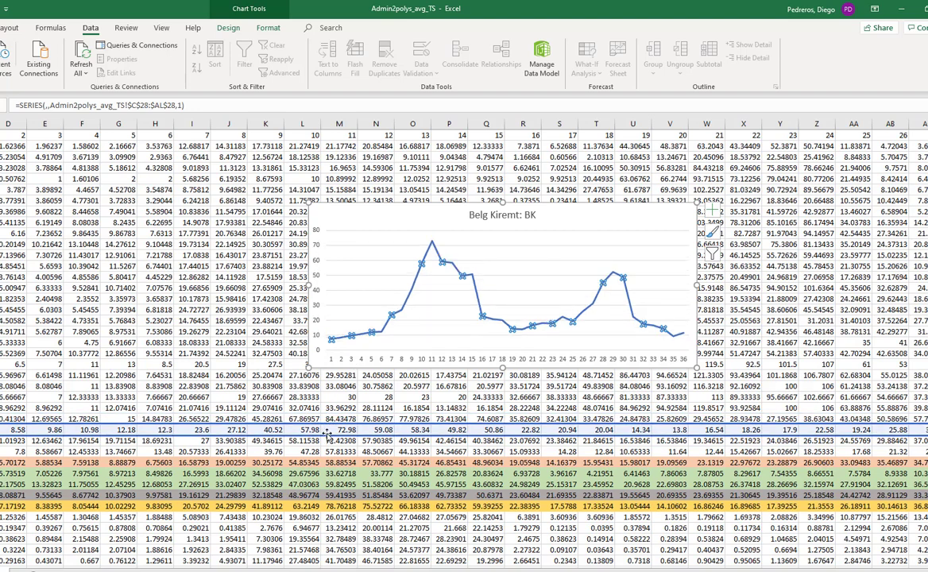
{"action": "left_click_drag", "start_coordinate": [328, 441], "coordinate": [334, 432]}
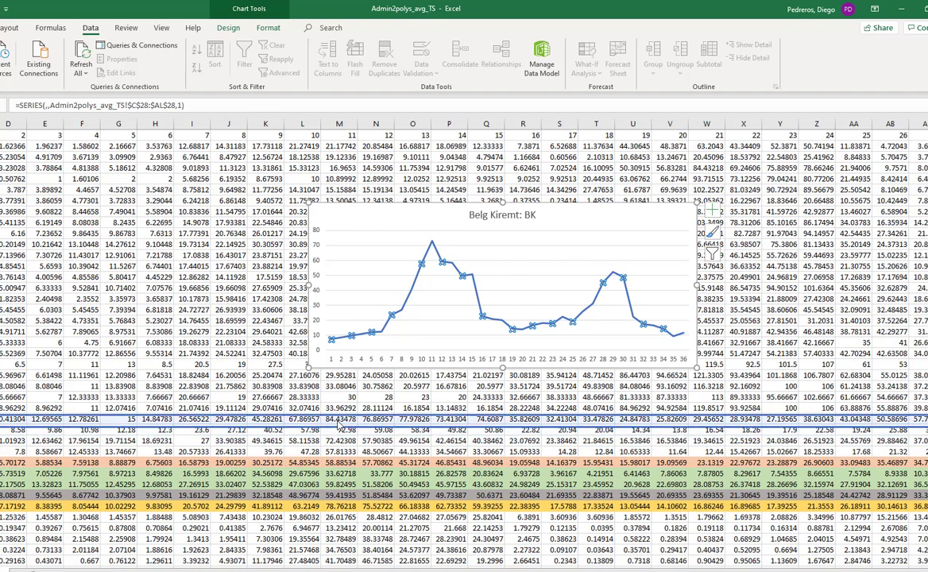
{"action": "left_click_drag", "start_coordinate": [333, 431], "coordinate": [332, 419]}
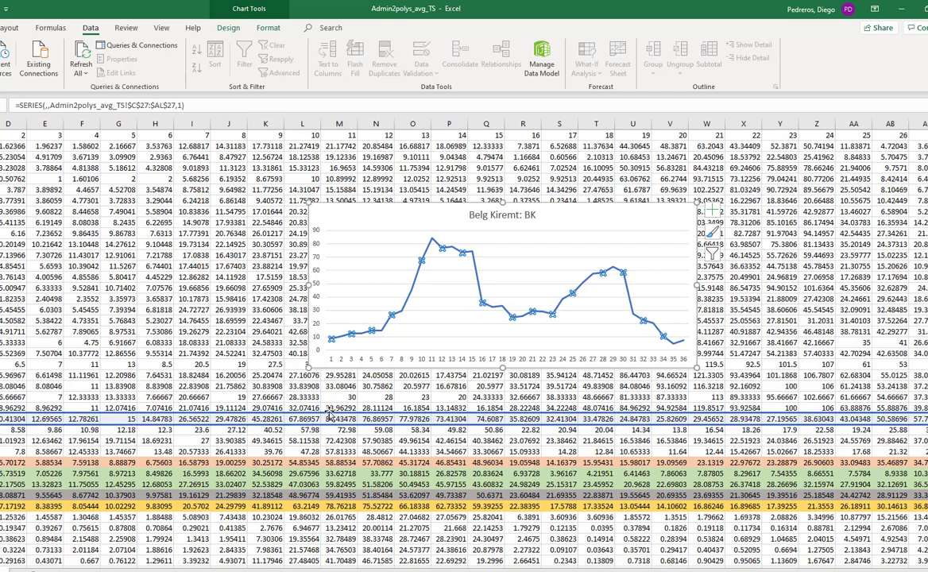
{"action": "mouse_move", "coordinate": [243, 411]}
{"action": "left_mouse_down"}
{"action": "mouse_move", "coordinate": [253, 334]}
{"action": "mouse_move", "coordinate": [238, 333]}
{"action": "left_mouse_up"}
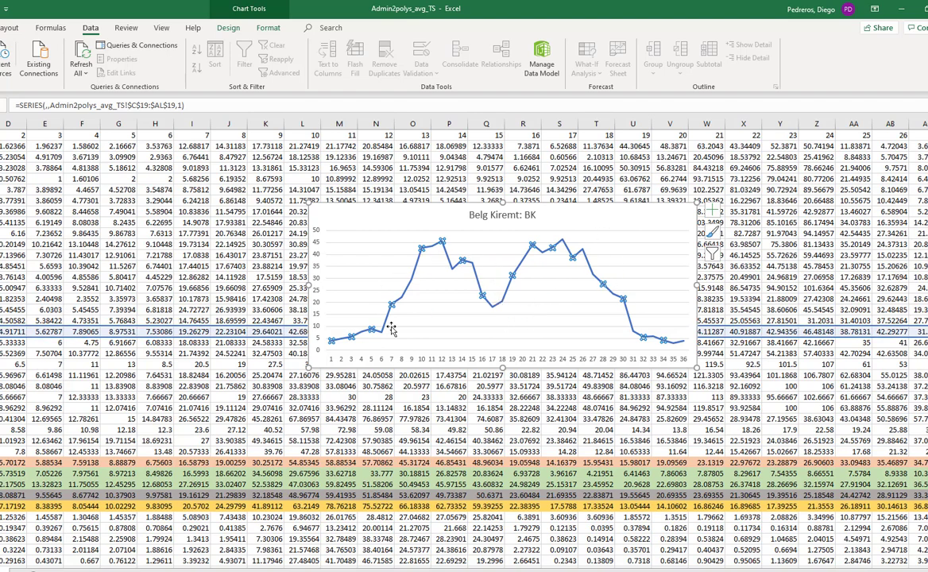
{"action": "left_click_drag", "start_coordinate": [261, 337], "coordinate": [249, 425]}
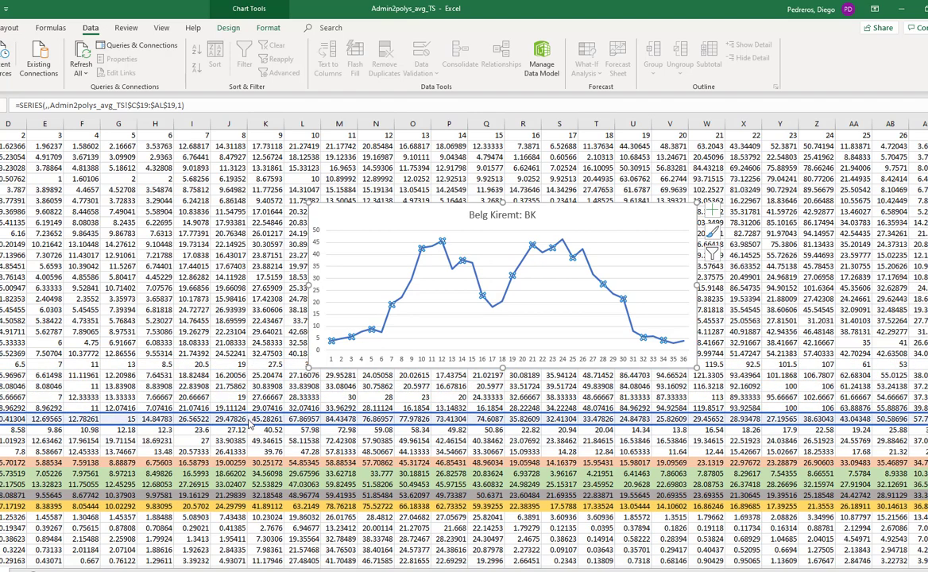
{"action": "left_click_drag", "start_coordinate": [250, 425], "coordinate": [250, 425]}
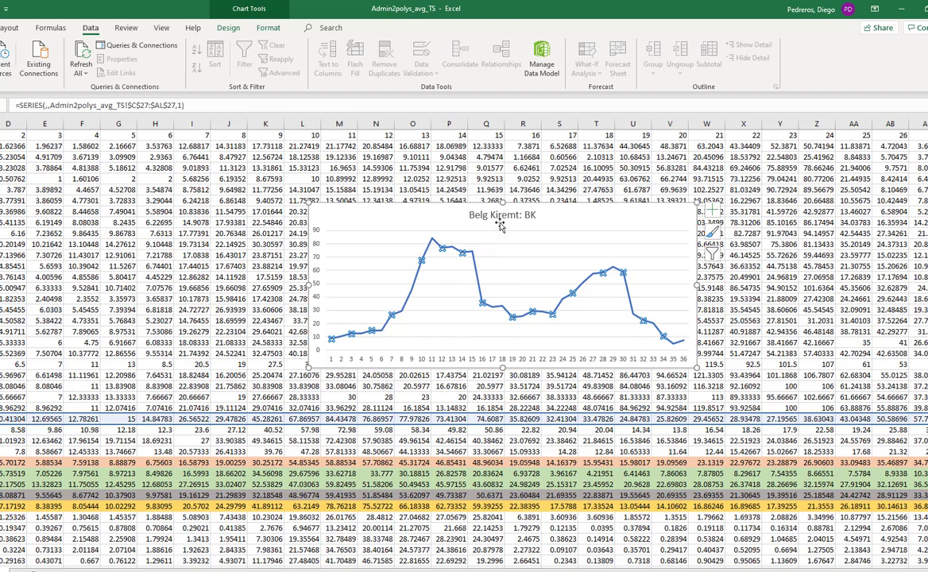
Delete the 'Belg Kiremt: BK' title and repoint the series to a lower row peaking near 28.
{"action": "left_click", "coordinate": [497, 217]}
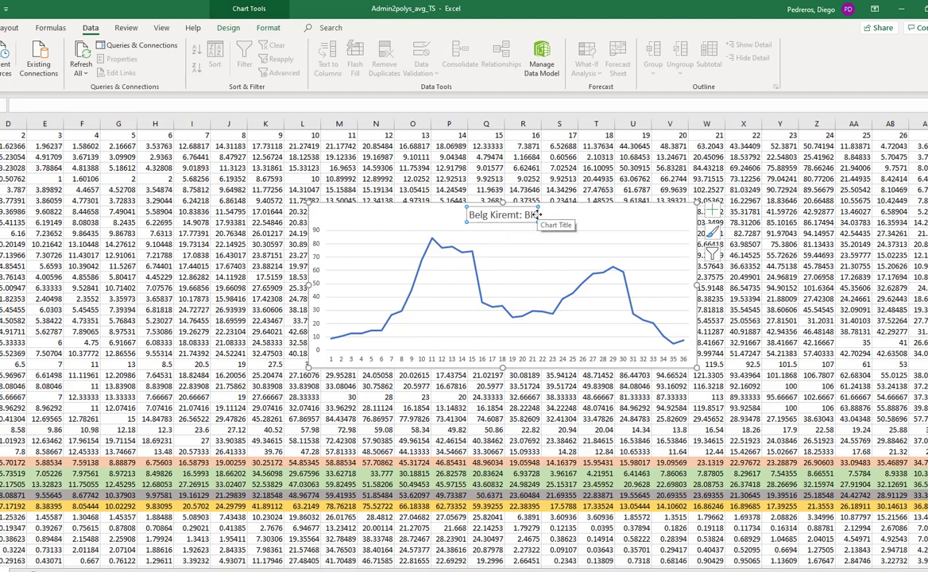
{"action": "key", "text": "Delete"}
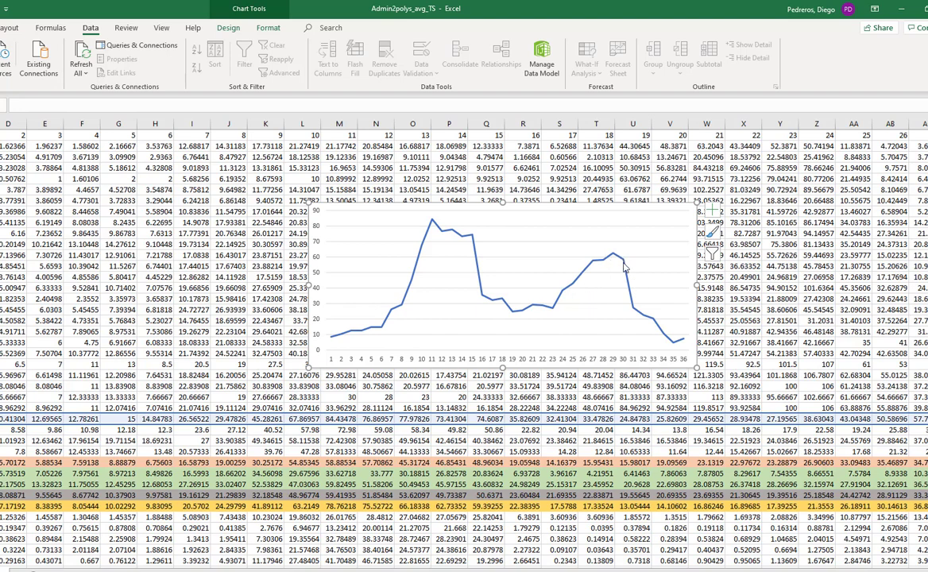
{"action": "mouse_move", "coordinate": [292, 419]}
{"action": "left_mouse_down"}
{"action": "mouse_move", "coordinate": [133, 427]}
{"action": "mouse_move", "coordinate": [118, 523]}
{"action": "left_mouse_up"}
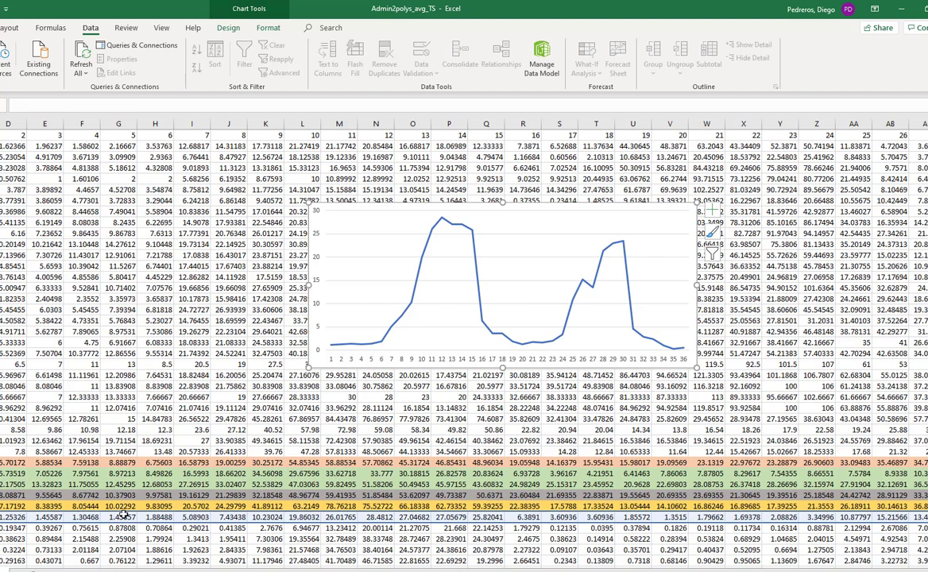
Shift the series range up and down until the chart plots row 36 ($C$36:$AL$36).
{"action": "left_click", "coordinate": [362, 347]}
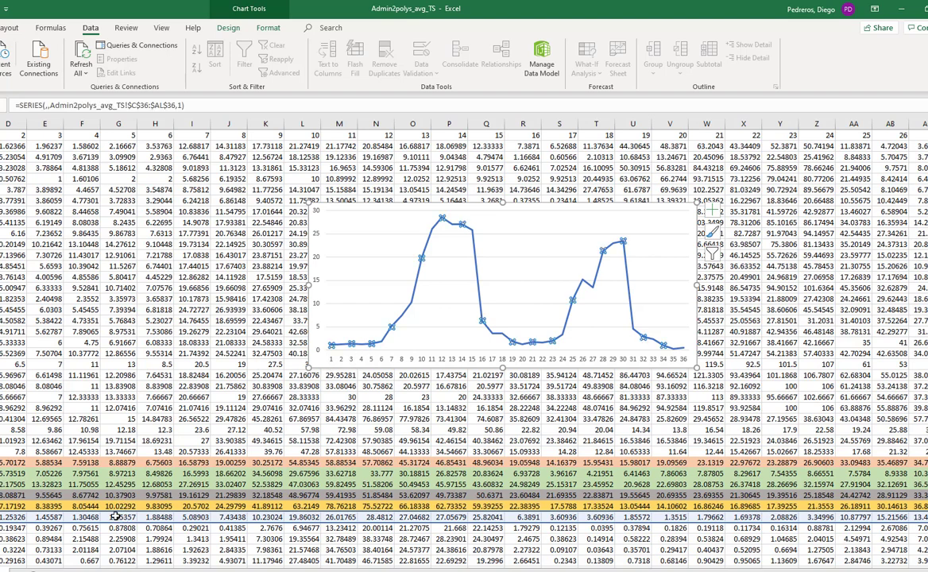
{"action": "left_click_drag", "start_coordinate": [116, 516], "coordinate": [121, 337]}
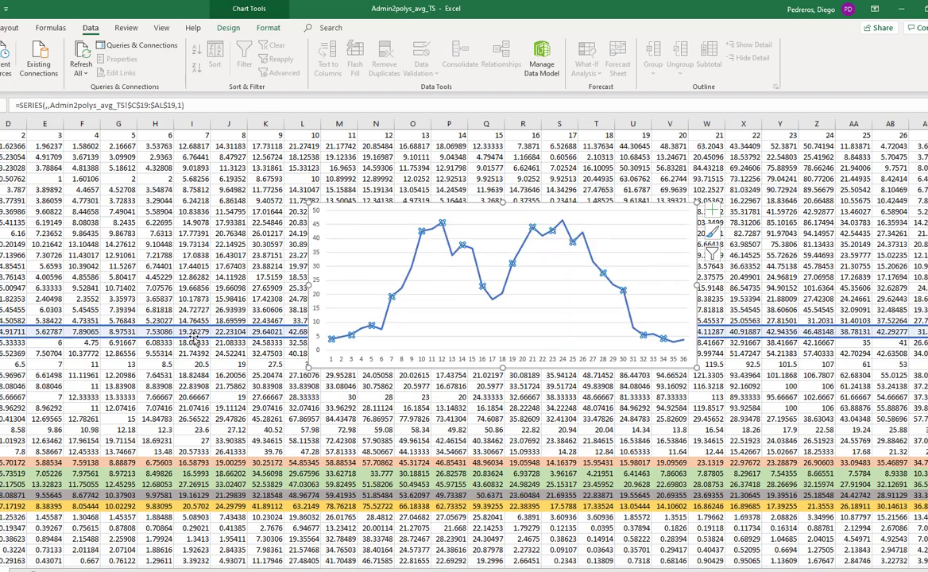
{"action": "left_click_drag", "start_coordinate": [195, 338], "coordinate": [189, 404]}
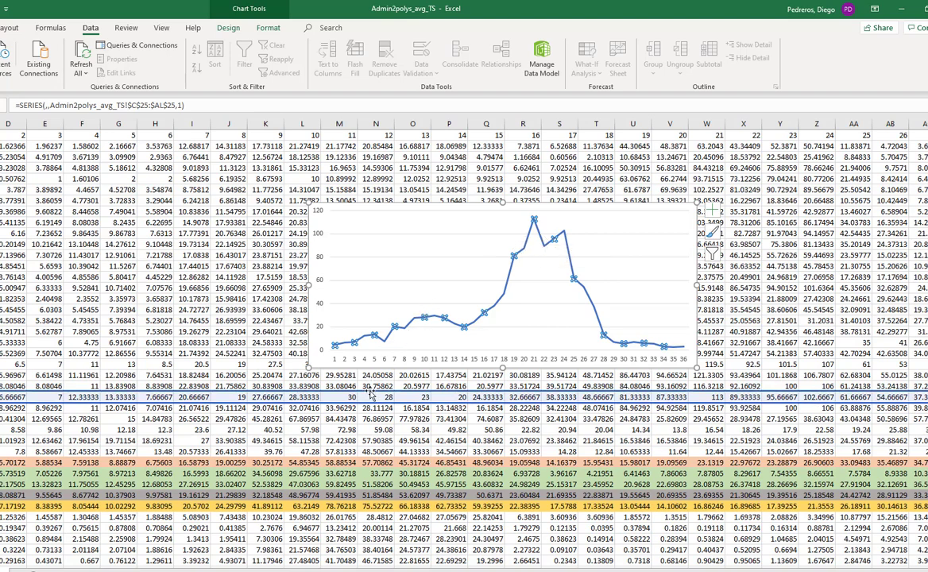
{"action": "left_click_drag", "start_coordinate": [369, 395], "coordinate": [371, 351]}
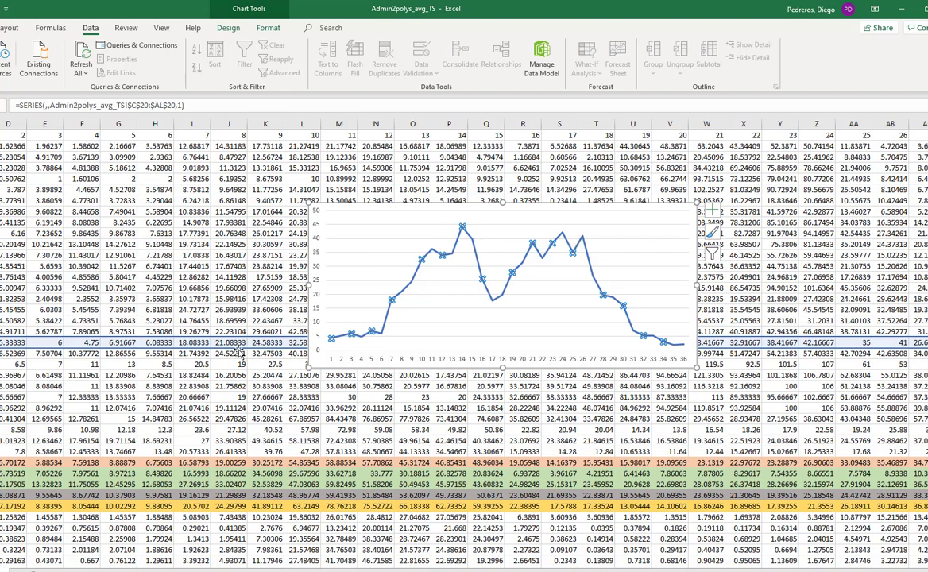
{"action": "mouse_move", "coordinate": [238, 352]}
{"action": "left_mouse_down"}
{"action": "mouse_move", "coordinate": [225, 529]}
{"action": "mouse_move", "coordinate": [225, 517]}
{"action": "left_mouse_up"}
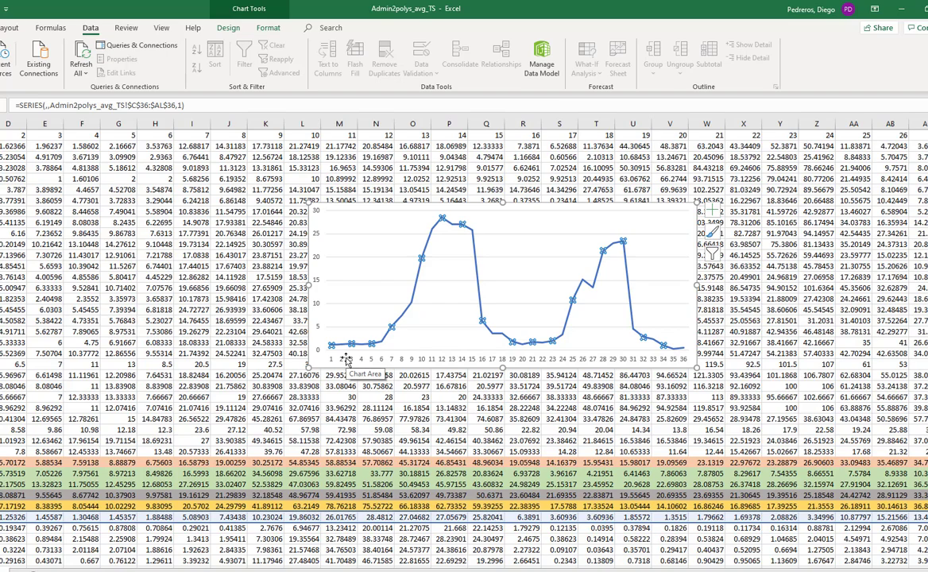
Bring the chart fully into view and repoint its series from row 36 to row 49.
{"action": "scroll", "coordinate": [232, 227], "scroll_direction": "down", "scroll_amount": 3}
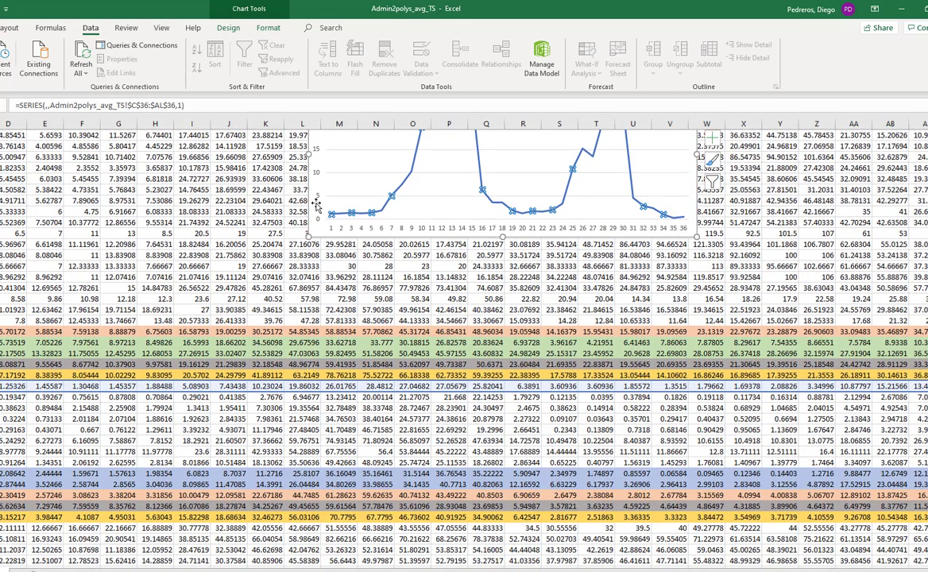
{"action": "left_click_drag", "start_coordinate": [316, 205], "coordinate": [317, 327]}
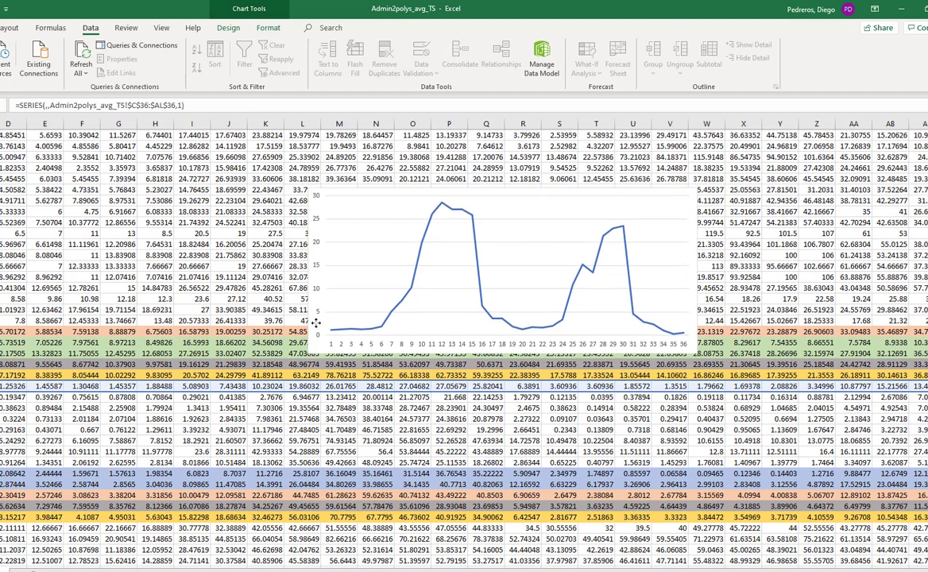
{"action": "left_click", "coordinate": [368, 335]}
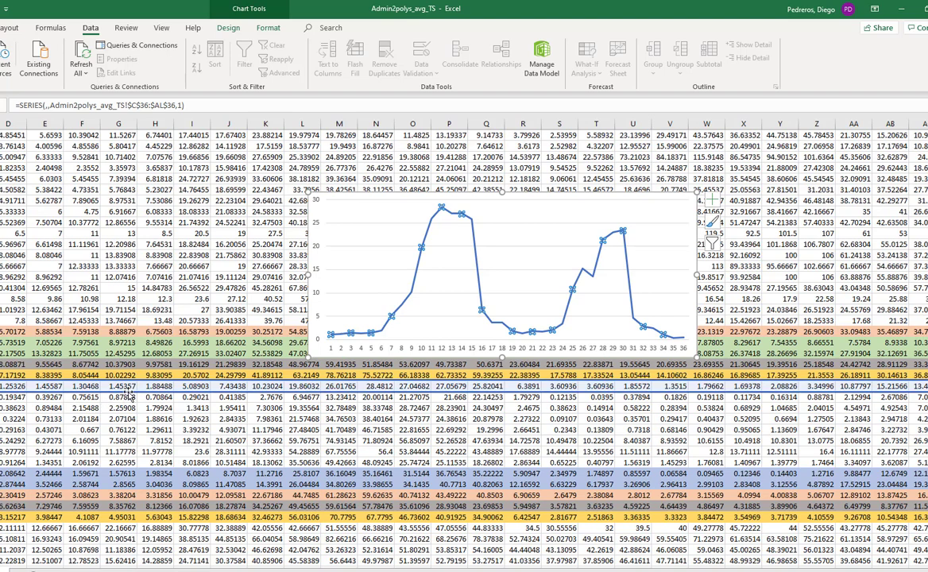
{"action": "left_click_drag", "start_coordinate": [131, 396], "coordinate": [116, 530]}
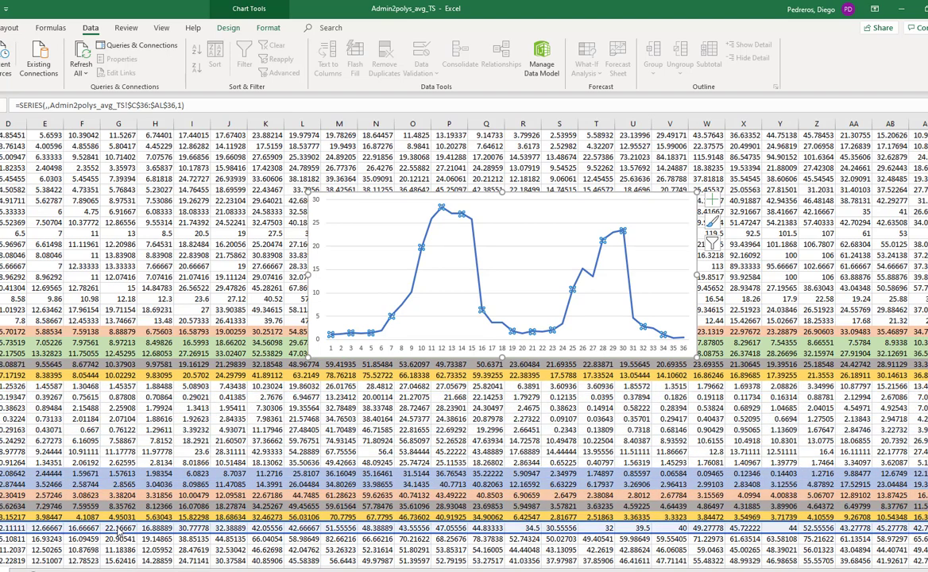
{"action": "left_click_drag", "start_coordinate": [116, 528], "coordinate": [168, 459]}
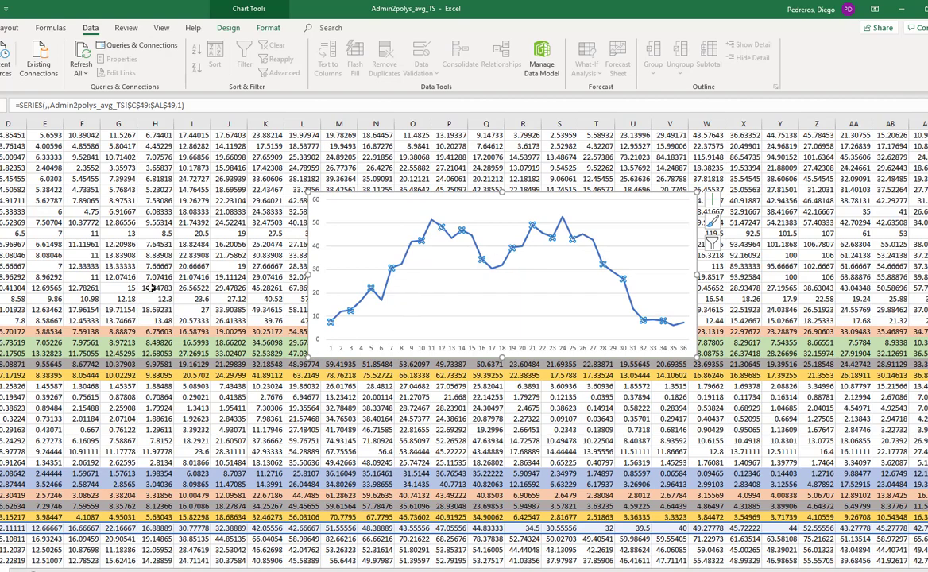
Move the chart lower and step its source range down through the next rows.
{"action": "scroll", "coordinate": [182, 271], "scroll_direction": "down", "scroll_amount": 1}
{"action": "scroll", "coordinate": [184, 274], "scroll_direction": "down", "scroll_amount": 2}
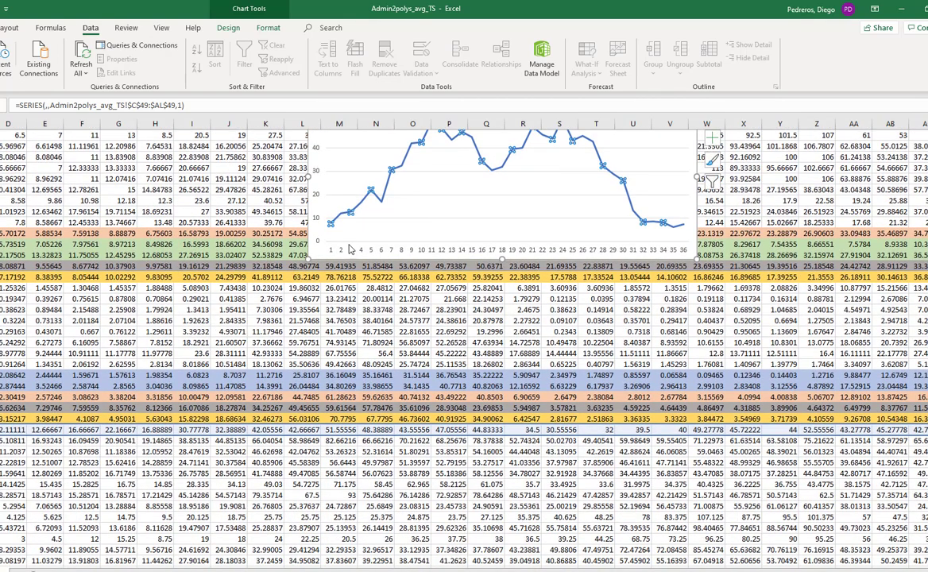
{"action": "left_click_drag", "start_coordinate": [324, 253], "coordinate": [324, 419]}
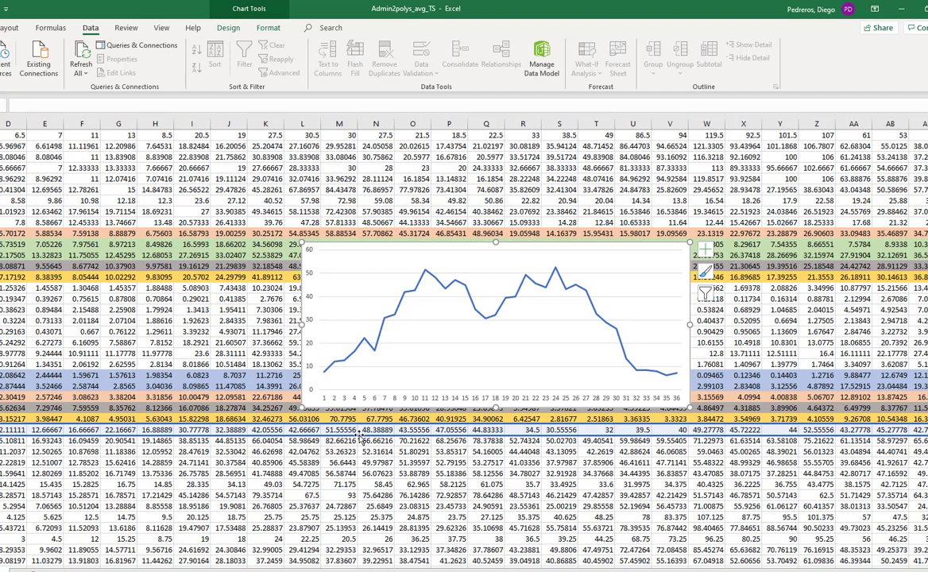
{"action": "mouse_move", "coordinate": [360, 436]}
{"action": "left_mouse_down"}
{"action": "mouse_move", "coordinate": [371, 491]}
{"action": "mouse_move", "coordinate": [489, 475]}
{"action": "left_mouse_up"}
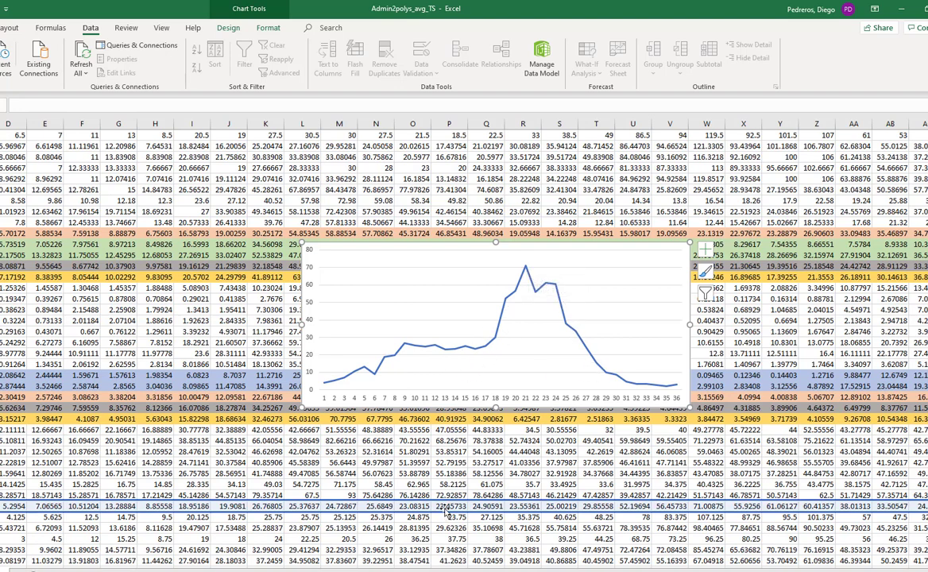
{"action": "left_click_drag", "start_coordinate": [446, 515], "coordinate": [447, 526]}
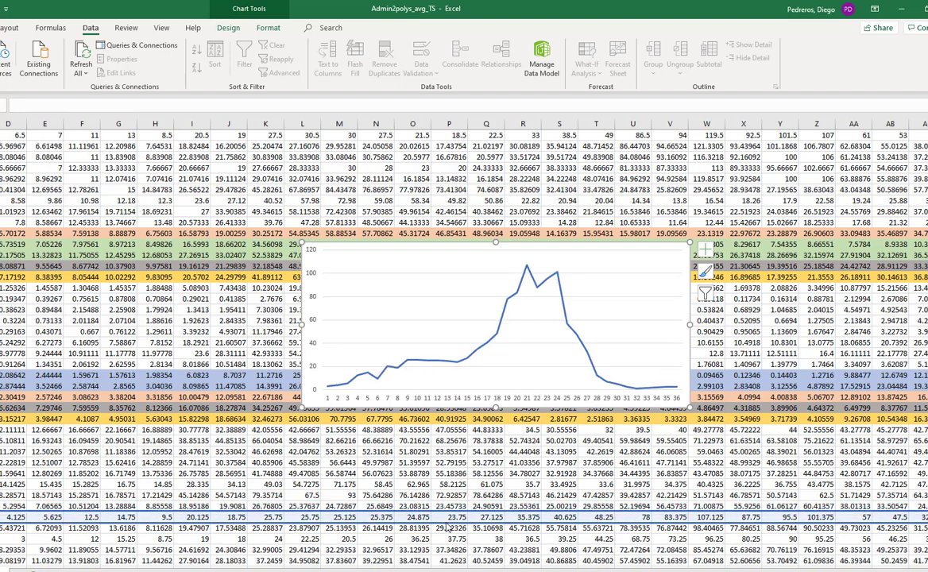
{"action": "left_click_drag", "start_coordinate": [445, 527], "coordinate": [441, 514]}
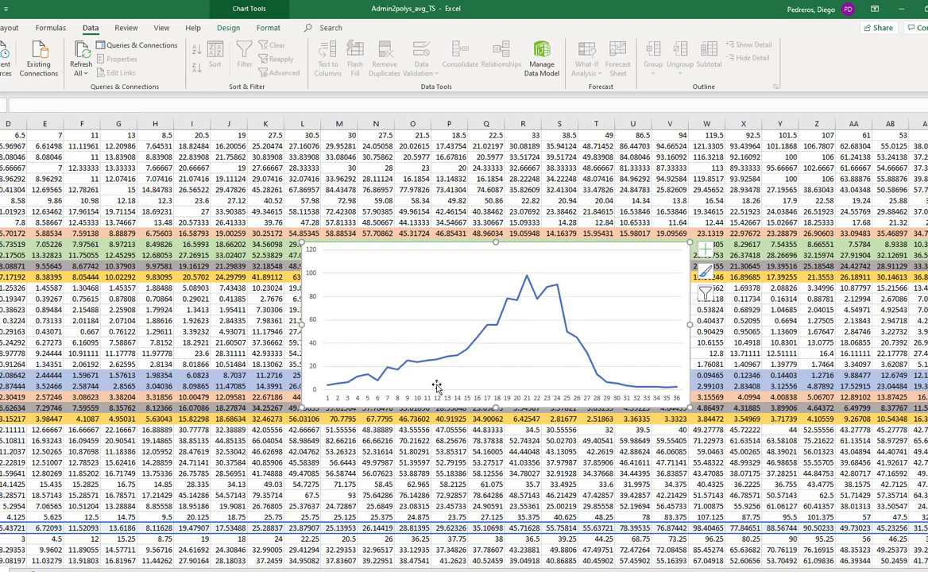
Move the chart further down and step the source row by row to a curve peaking near 80.
{"action": "scroll", "coordinate": [164, 386], "scroll_direction": "down", "scroll_amount": 1}
{"action": "scroll", "coordinate": [165, 386], "scroll_direction": "down", "scroll_amount": 2}
{"action": "scroll", "coordinate": [165, 386], "scroll_direction": "down", "scroll_amount": 2}
{"action": "scroll", "coordinate": [165, 386], "scroll_direction": "down", "scroll_amount": 1}
{"action": "scroll", "coordinate": [198, 384], "scroll_direction": "up", "scroll_amount": 3}
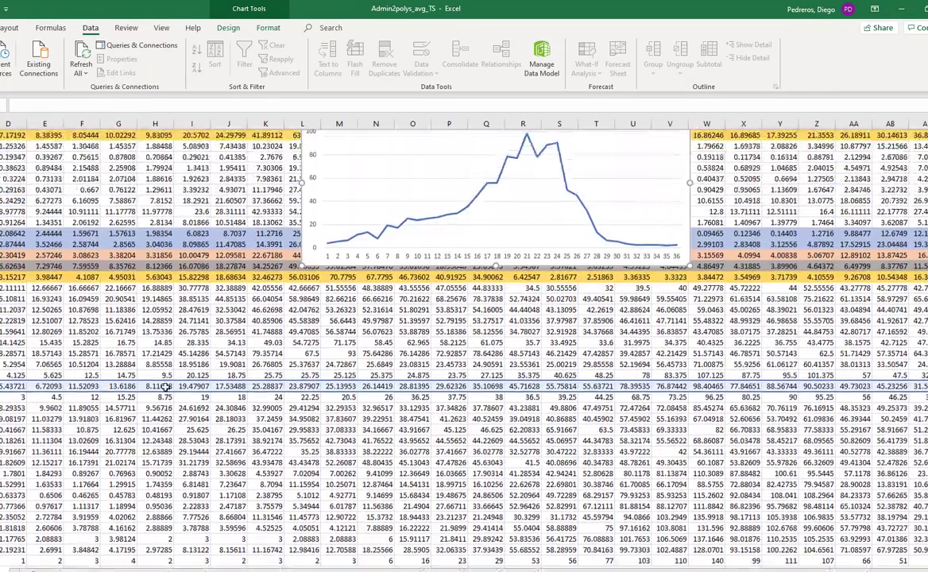
{"action": "left_click_drag", "start_coordinate": [319, 256], "coordinate": [331, 454]}
{"action": "scroll", "coordinate": [244, 461], "scroll_direction": "down", "scroll_amount": 5}
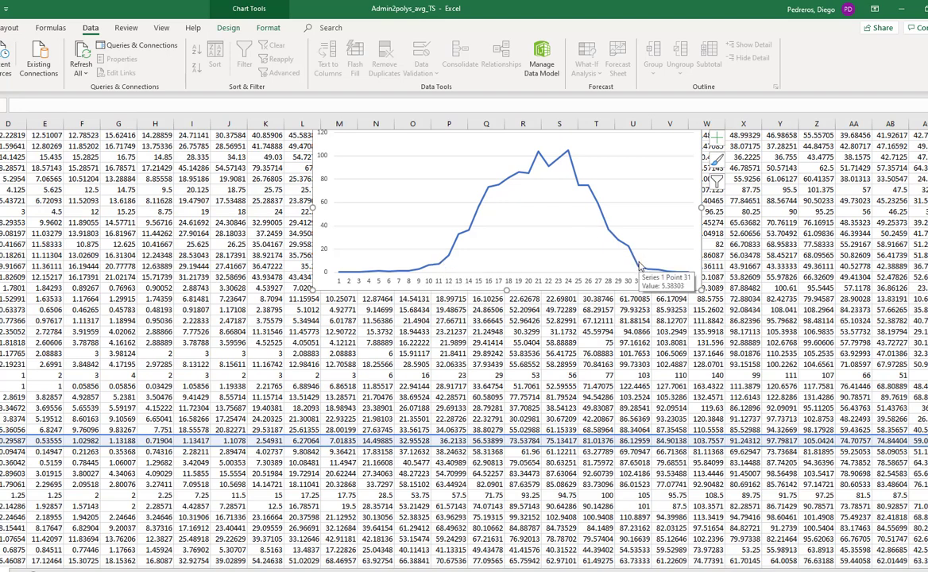
{"action": "left_click", "coordinate": [438, 452]}
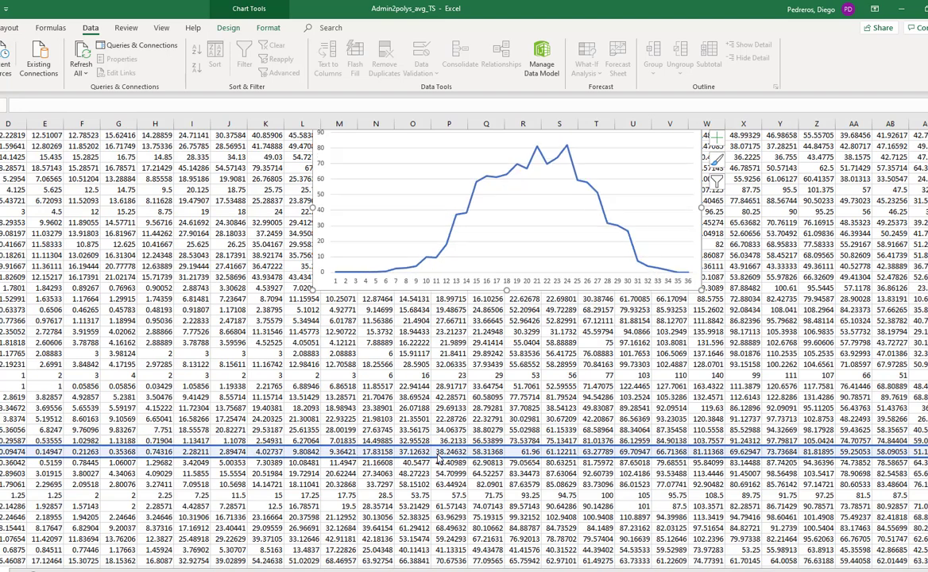
{"action": "left_click", "coordinate": [441, 466]}
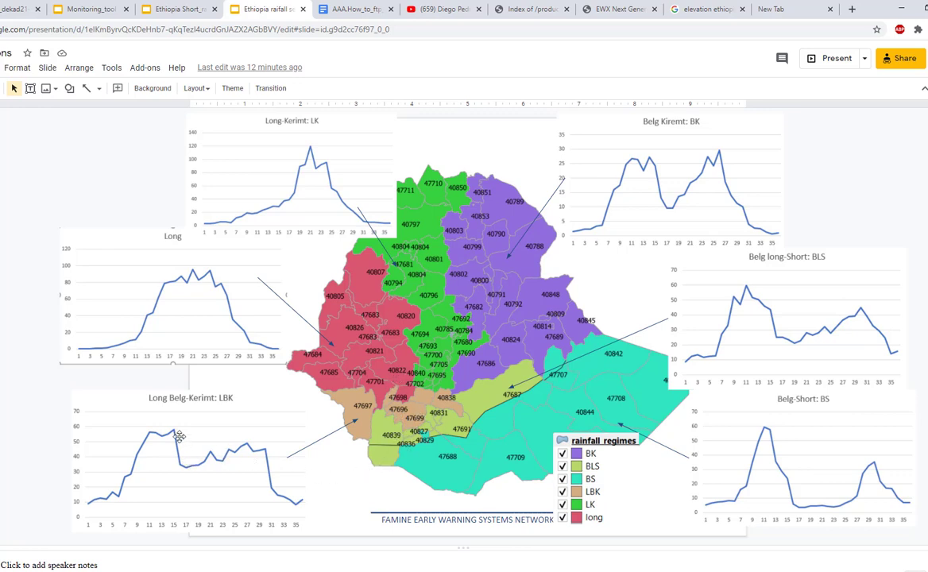
Select the Long Belg-Kiremt (LBK) chart on the rainfall-regime slide.
{"action": "left_click", "coordinate": [224, 408]}
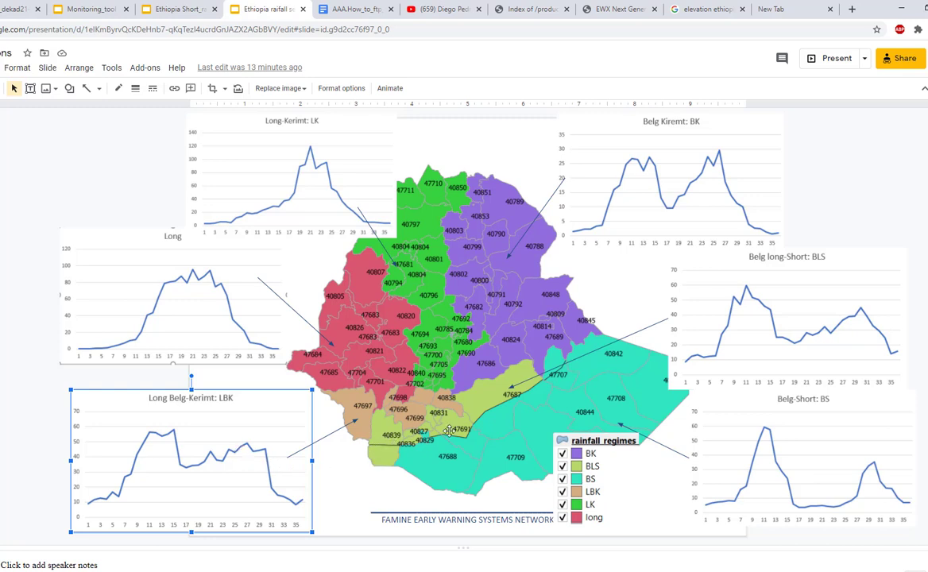
{"action": "left_click", "coordinate": [748, 355]}
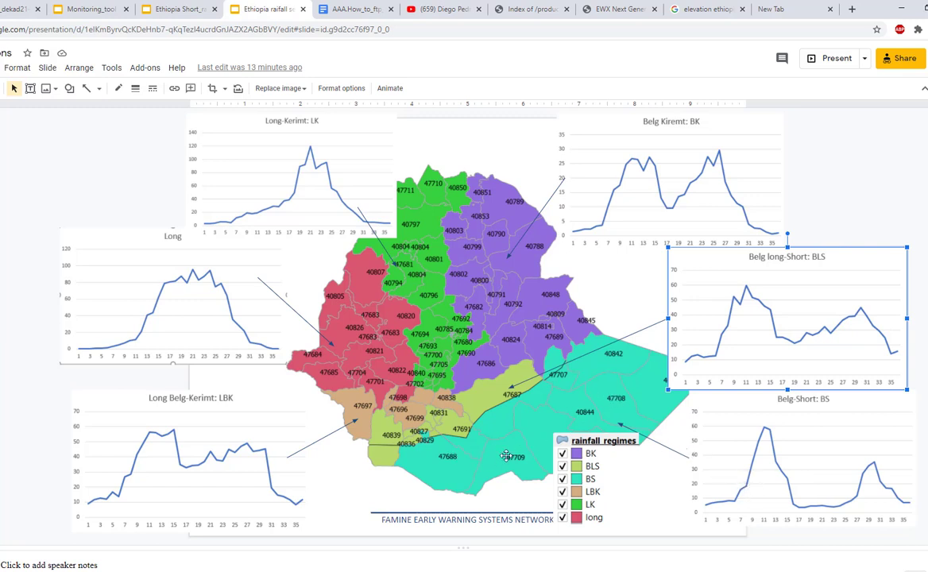
{"action": "left_click", "coordinate": [771, 489]}
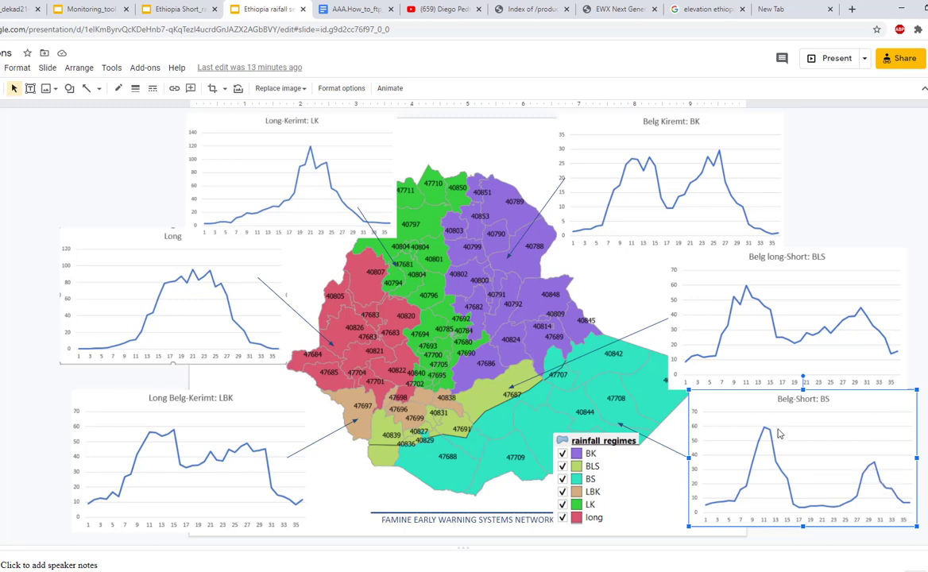
{"action": "left_click", "coordinate": [489, 394]}
{"action": "left_click", "coordinate": [750, 348]}
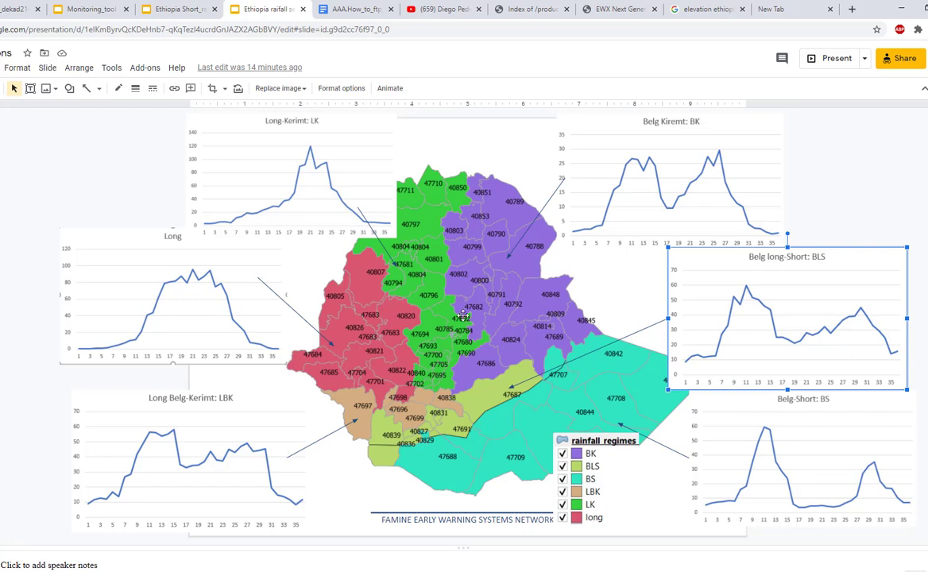
{"action": "left_click", "coordinate": [234, 320]}
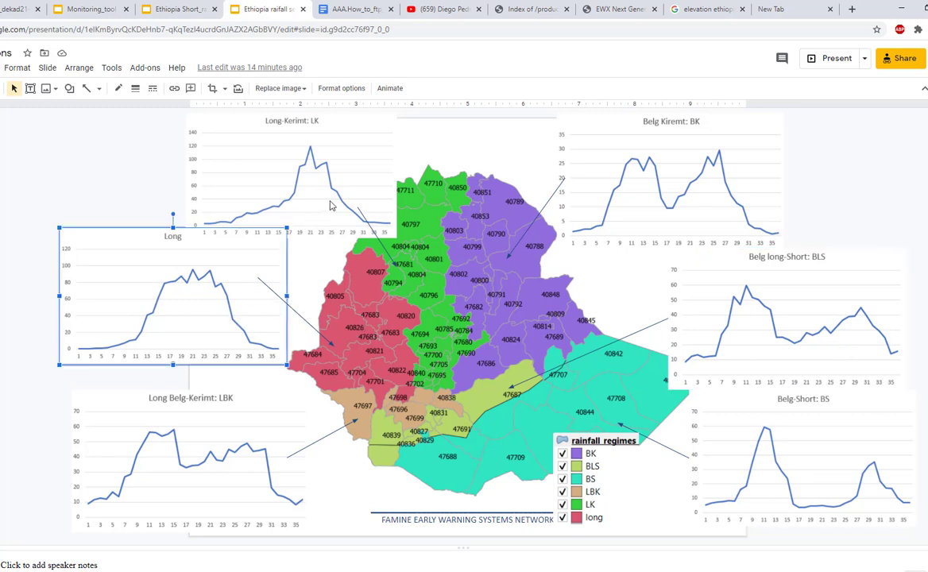
{"action": "left_click", "coordinate": [332, 233]}
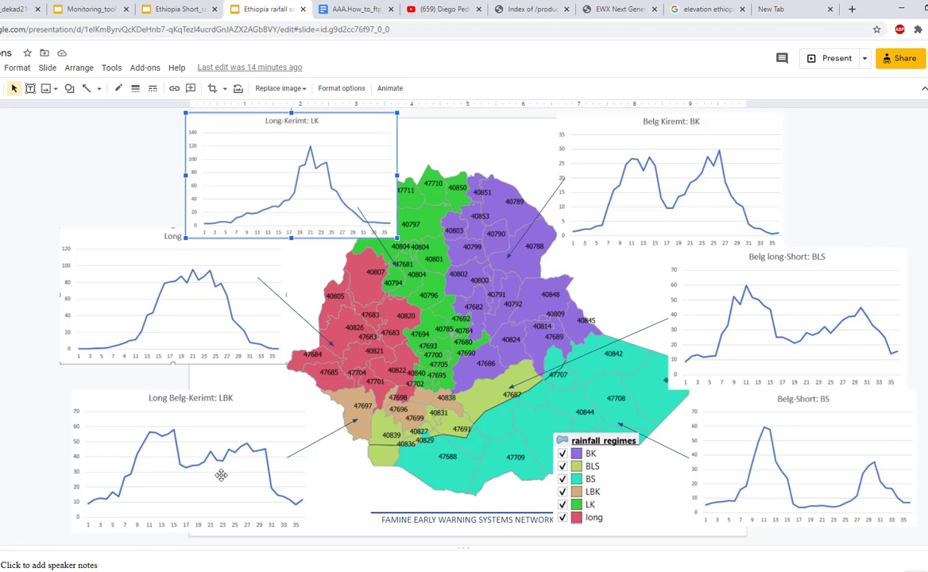
{"action": "left_click", "coordinate": [215, 484]}
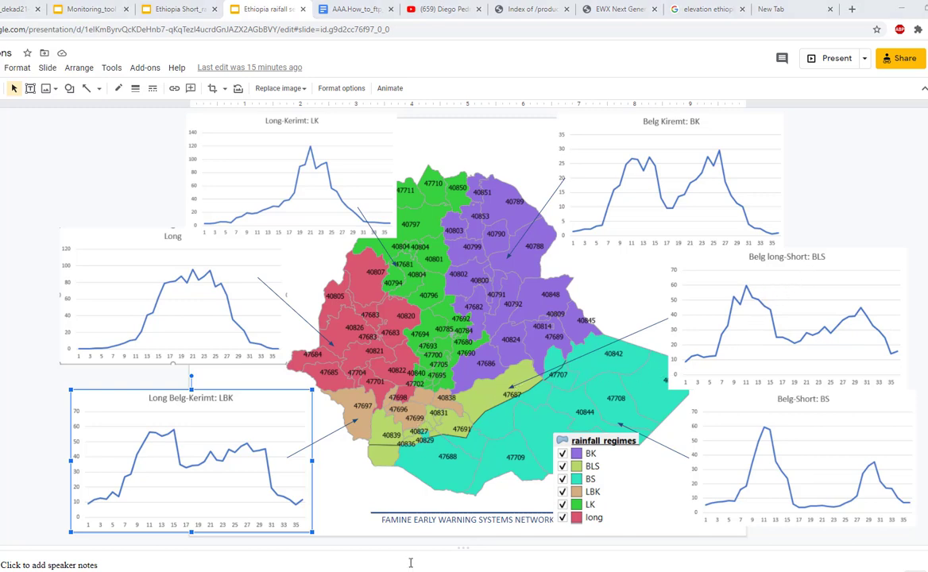
Return to the rainfall workbook, move the chart up over columns R–AB, and select its series.
{"action": "key", "text": "alt+Tab"}
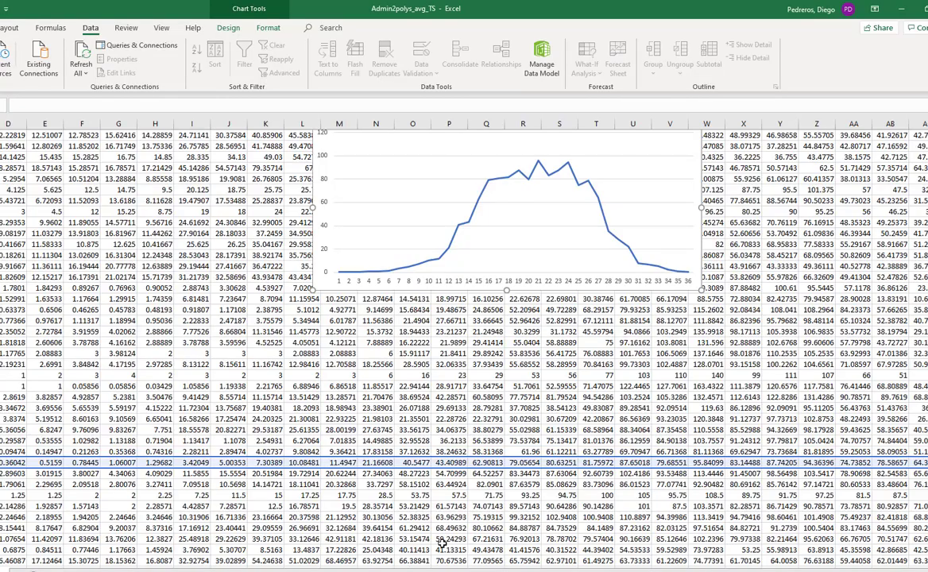
{"action": "scroll", "coordinate": [423, 317], "scroll_direction": "up", "scroll_amount": 4}
{"action": "scroll", "coordinate": [423, 318], "scroll_direction": "up", "scroll_amount": 3}
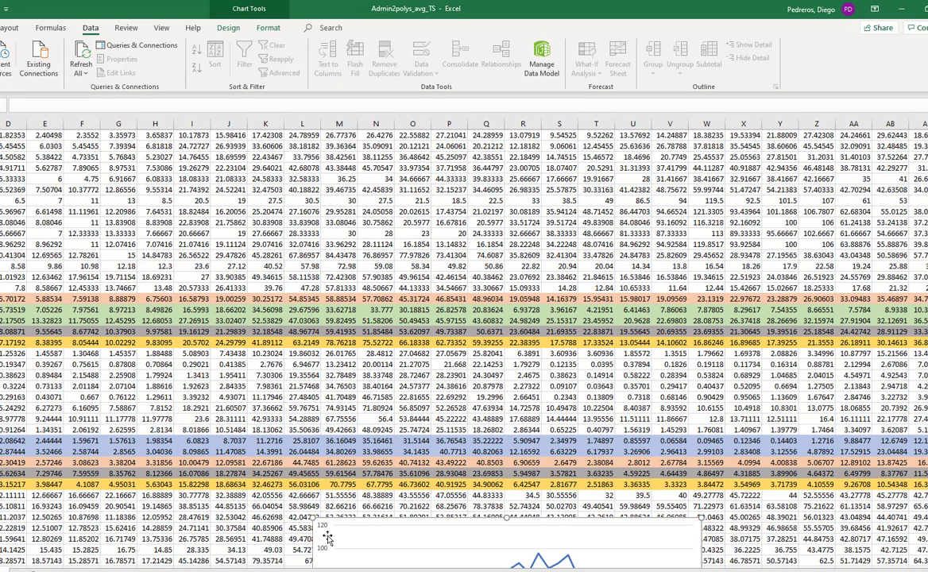
{"action": "mouse_move", "coordinate": [330, 524]}
{"action": "left_mouse_down"}
{"action": "mouse_move", "coordinate": [515, 113]}
{"action": "mouse_move", "coordinate": [494, 306]}
{"action": "left_mouse_up"}
{"action": "left_click", "coordinate": [496, 292]}
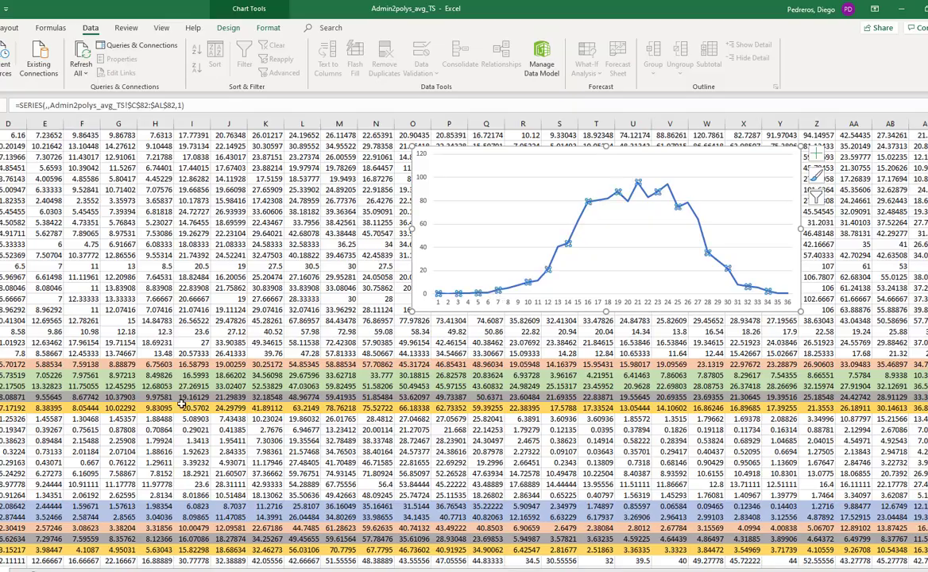
Move the series source up from row 82 to row 27, the BLS polygon 40831 row.
{"action": "scroll", "coordinate": [199, 453], "scroll_direction": "down", "scroll_amount": 4}
{"action": "scroll", "coordinate": [198, 453], "scroll_direction": "down", "scroll_amount": 3}
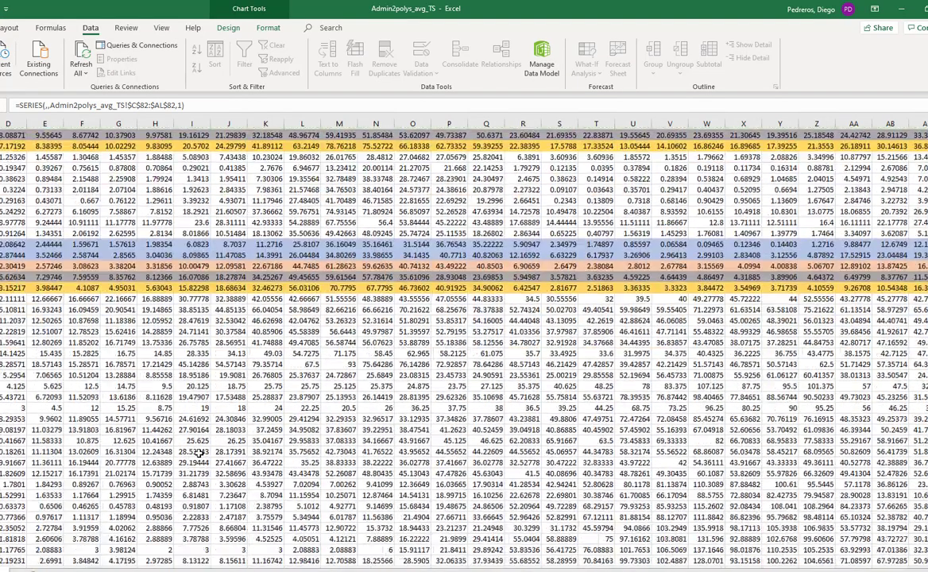
{"action": "scroll", "coordinate": [199, 453], "scroll_direction": "down", "scroll_amount": 3}
{"action": "scroll", "coordinate": [199, 453], "scroll_direction": "down", "scroll_amount": 3}
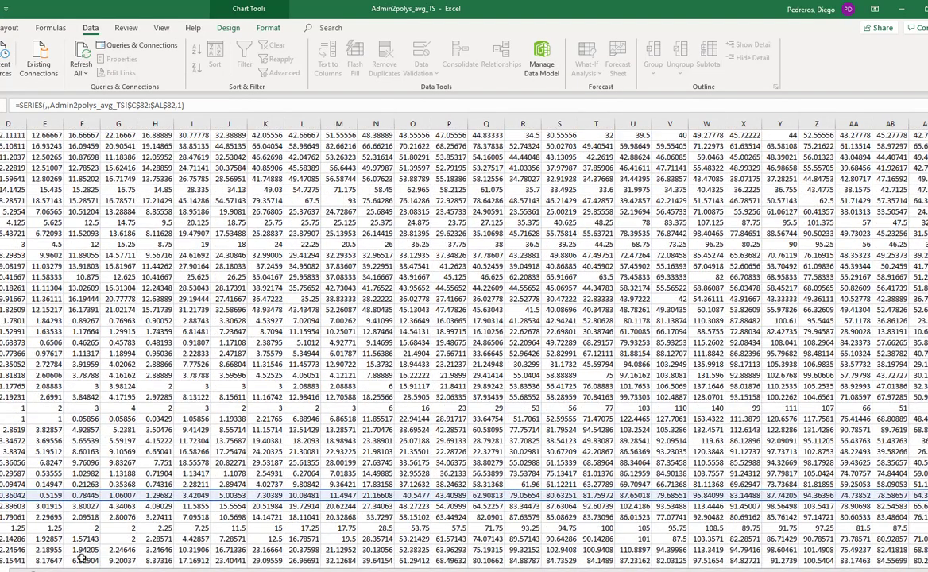
{"action": "mouse_move", "coordinate": [114, 504]}
{"action": "left_mouse_down"}
{"action": "mouse_move", "coordinate": [153, 180]}
{"action": "mouse_move", "coordinate": [181, 340]}
{"action": "left_mouse_up"}
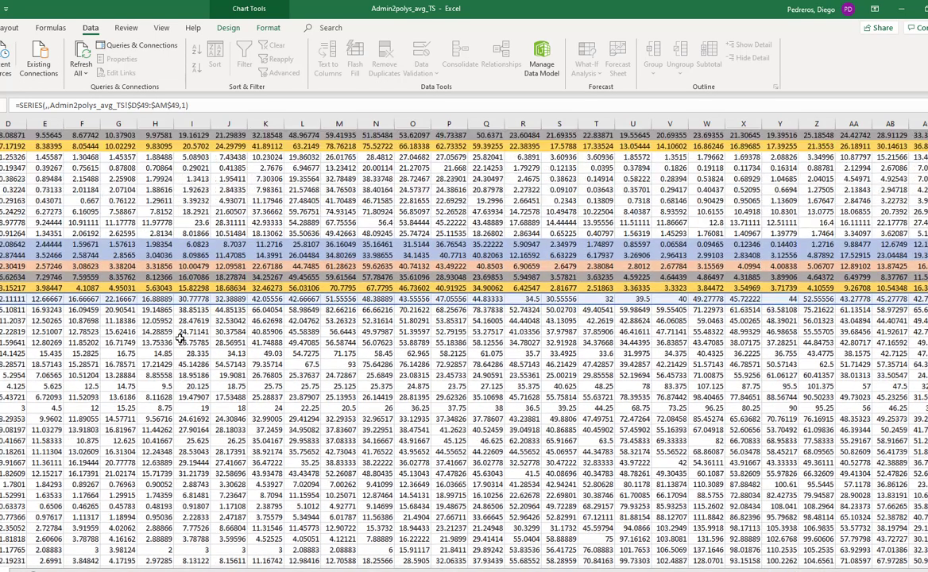
{"action": "scroll", "coordinate": [167, 318], "scroll_direction": "up", "scroll_amount": 1}
{"action": "scroll", "coordinate": [163, 315], "scroll_direction": "up", "scroll_amount": 1}
{"action": "scroll", "coordinate": [163, 314], "scroll_direction": "up", "scroll_amount": 1}
{"action": "left_click_drag", "start_coordinate": [189, 429], "coordinate": [167, 198]}
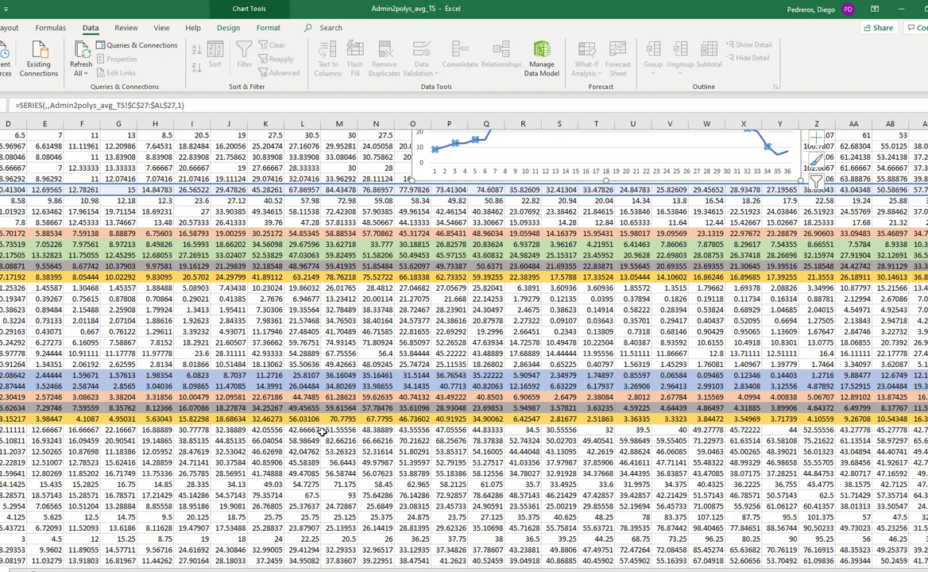
{"action": "scroll", "coordinate": [294, 395], "scroll_direction": "up", "scroll_amount": 5}
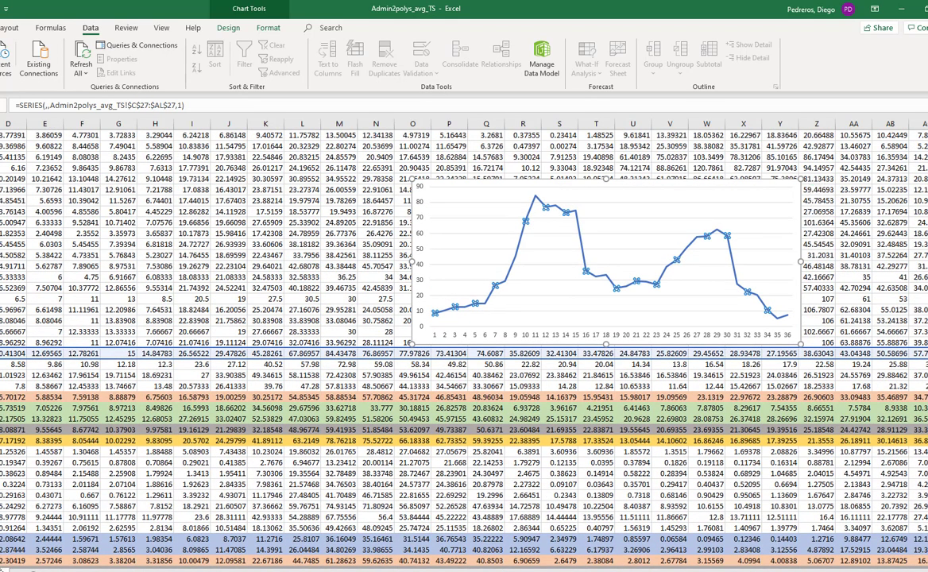
{"action": "scroll", "coordinate": [464, 317], "scroll_direction": "left", "scroll_amount": 1}
{"action": "scroll", "coordinate": [464, 318], "scroll_direction": "left", "scroll_amount": 1}
{"action": "scroll", "coordinate": [464, 318], "scroll_direction": "left", "scroll_amount": 1}
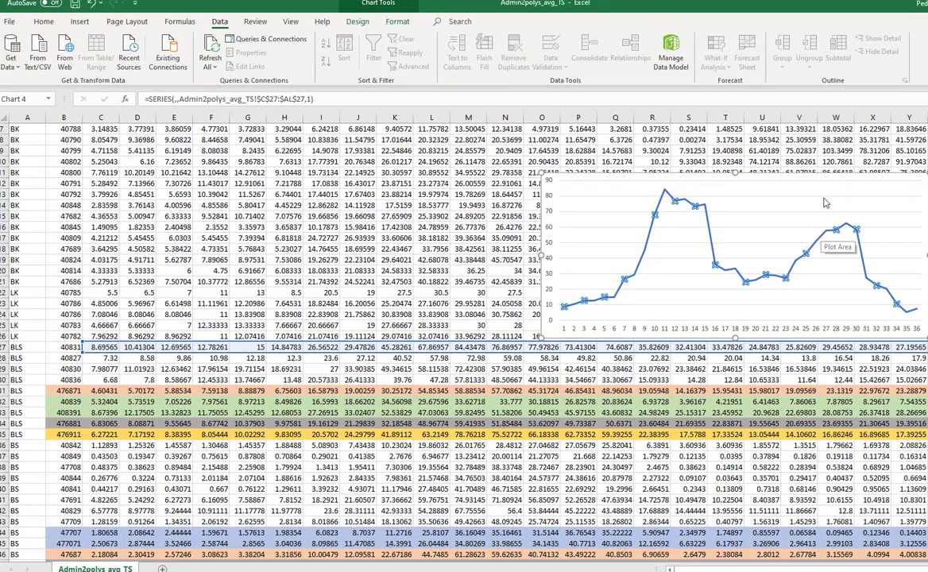
Move the chart left over the data columns and repoint its series to row 30 (BLS polygon 40836).
{"action": "left_click", "coordinate": [668, 182]}
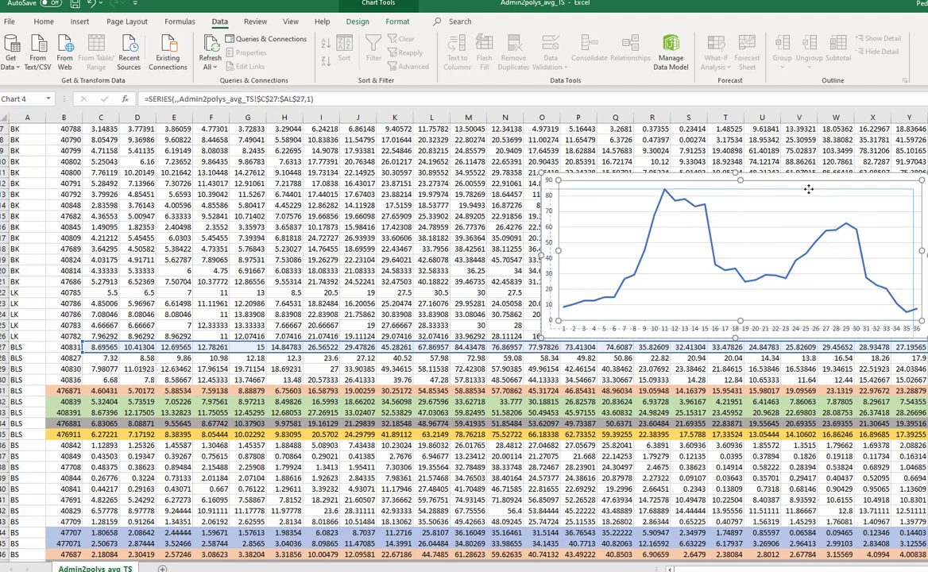
{"action": "left_click_drag", "start_coordinate": [736, 178], "coordinate": [733, 181]}
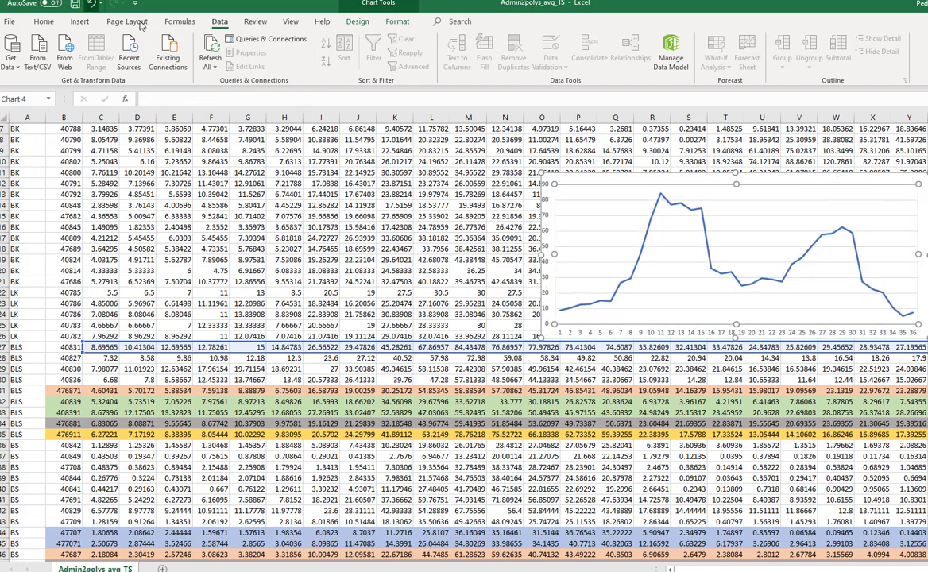
{"action": "left_click", "coordinate": [89, 5]}
{"action": "left_click", "coordinate": [548, 215]}
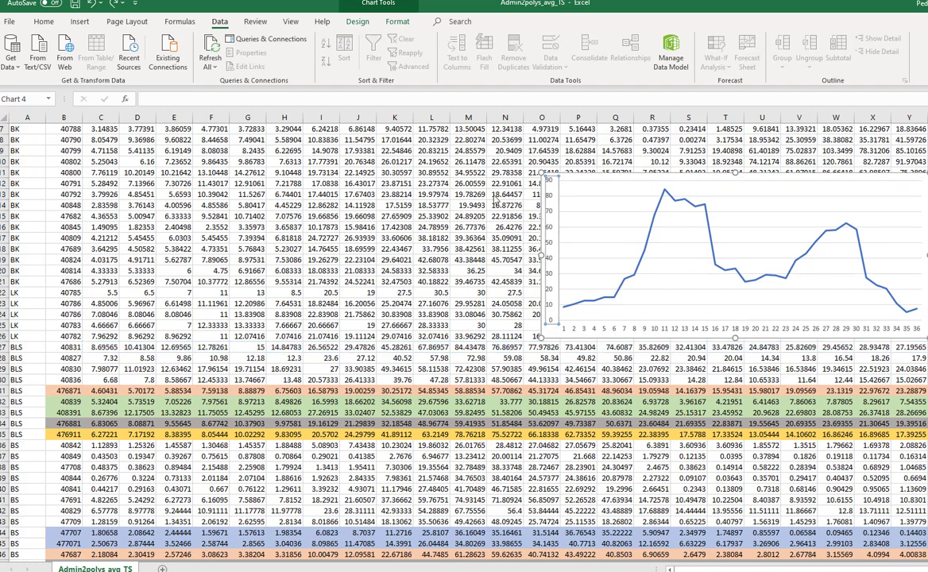
{"action": "left_click_drag", "start_coordinate": [556, 330], "coordinate": [251, 347]}
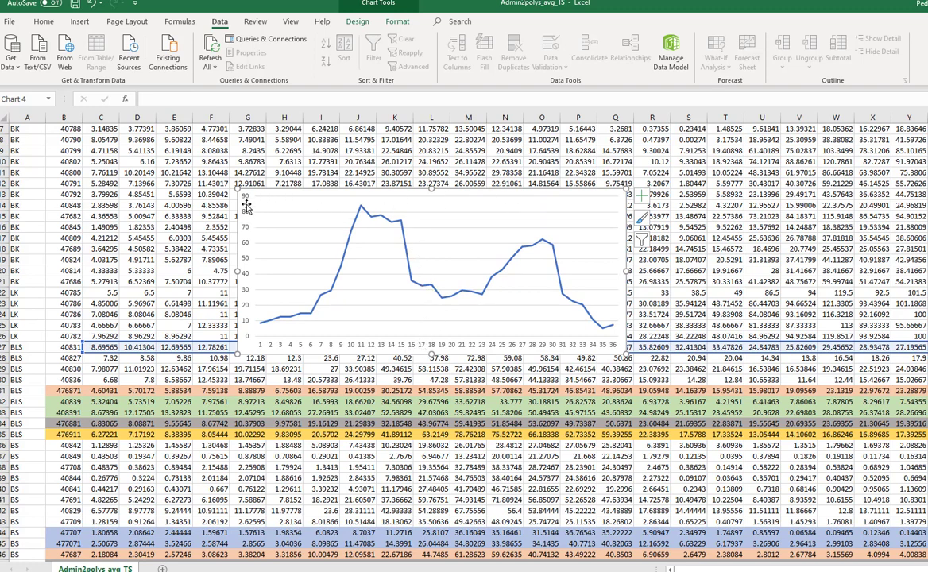
{"action": "left_click_drag", "start_coordinate": [246, 208], "coordinate": [263, 168]}
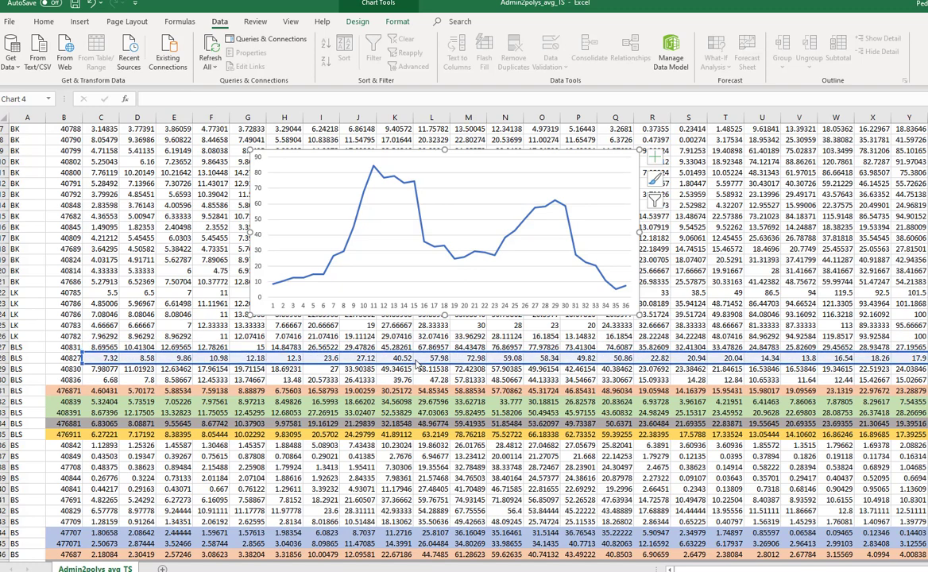
{"action": "left_click_drag", "start_coordinate": [415, 353], "coordinate": [417, 365]}
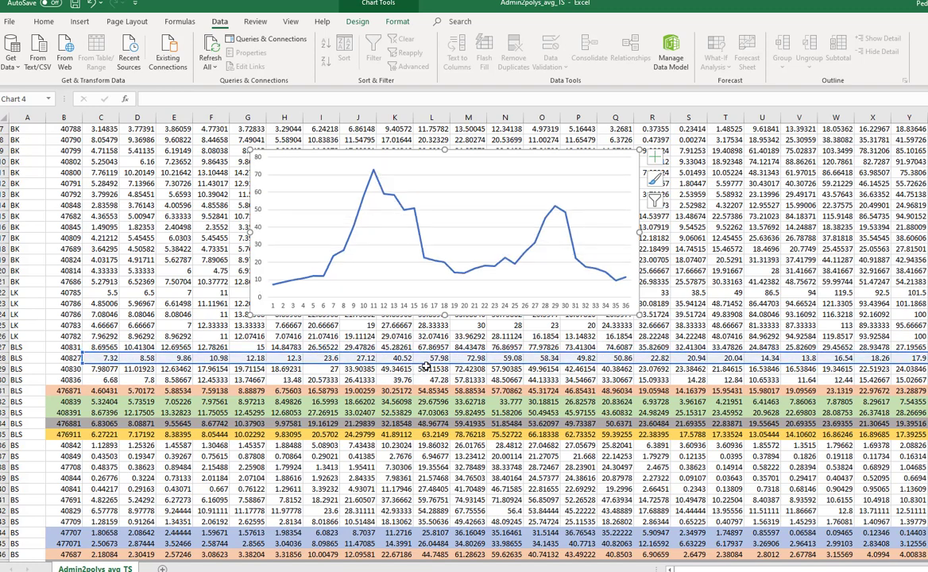
{"action": "left_click_drag", "start_coordinate": [427, 368], "coordinate": [427, 381]}
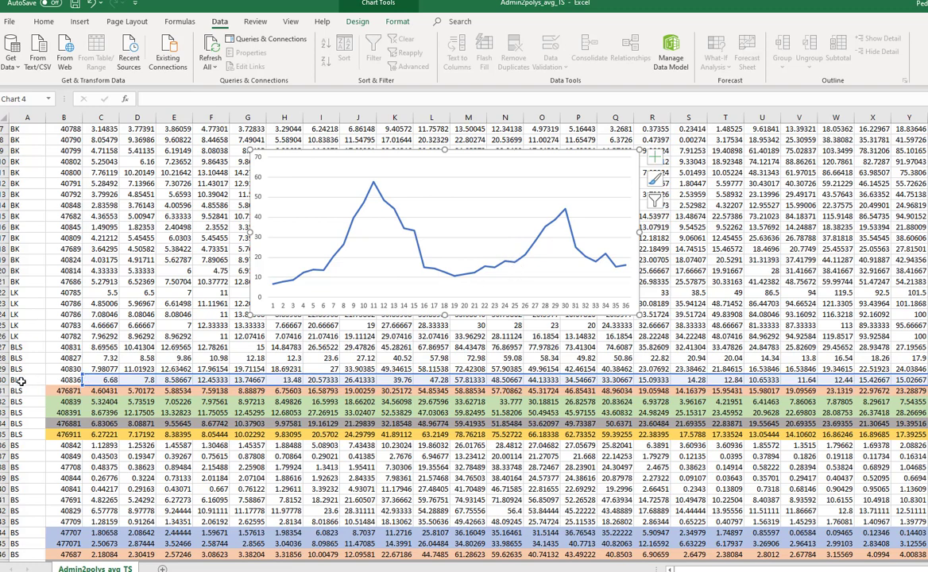
Preview the chart for rows 31 through 34, then return to the Slides rainfall map.
{"action": "left_click_drag", "start_coordinate": [22, 381], "coordinate": [170, 401]}
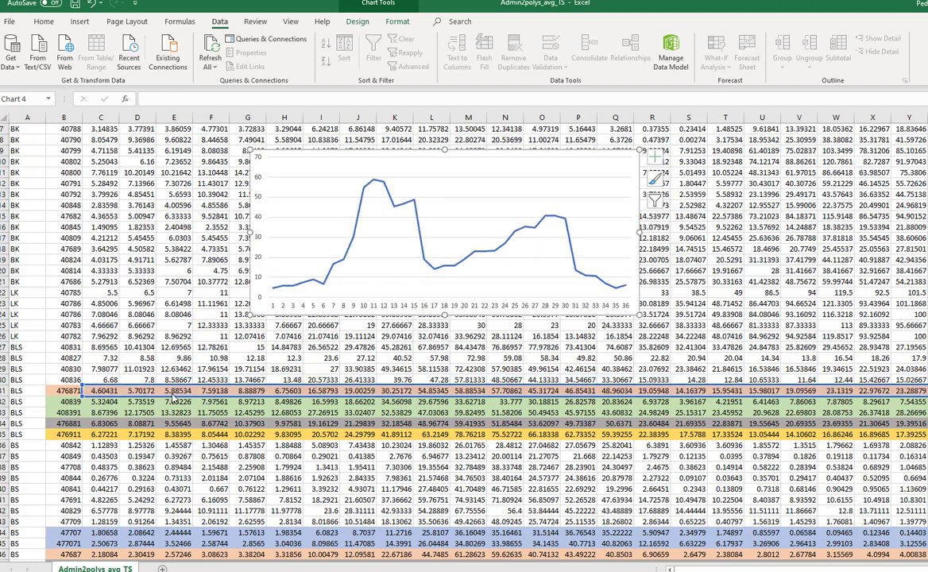
{"action": "left_click_drag", "start_coordinate": [170, 400], "coordinate": [173, 411]}
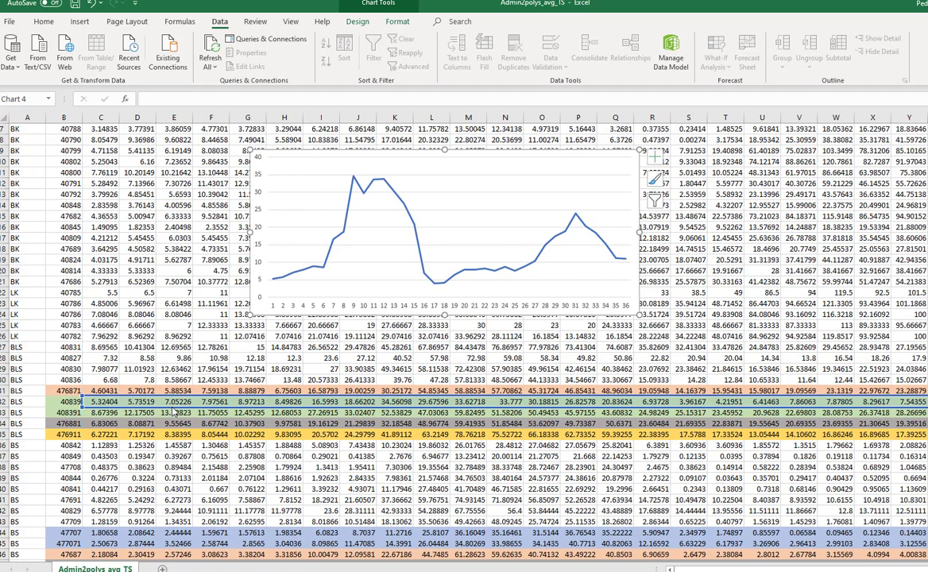
{"action": "left_click_drag", "start_coordinate": [172, 411], "coordinate": [170, 421]}
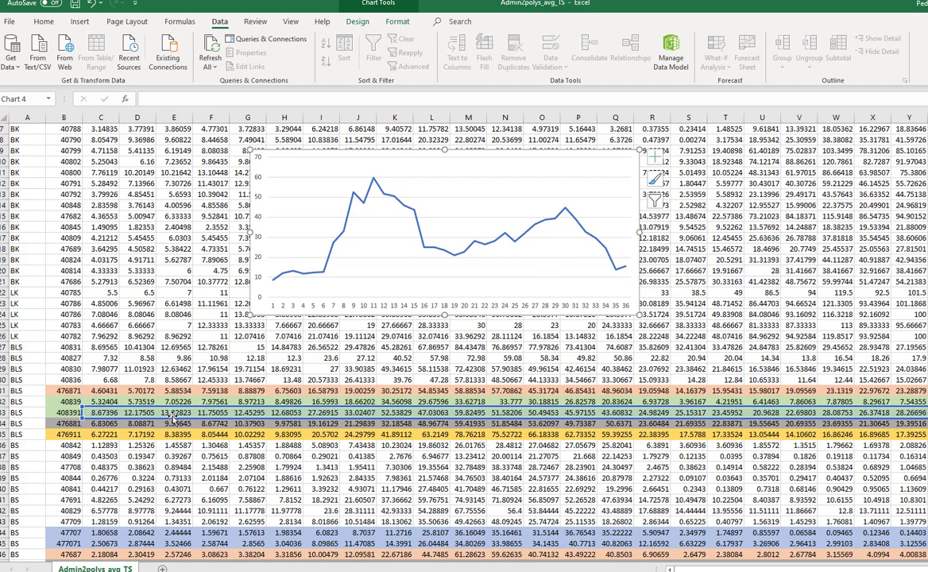
{"action": "left_click_drag", "start_coordinate": [171, 417], "coordinate": [170, 437]}
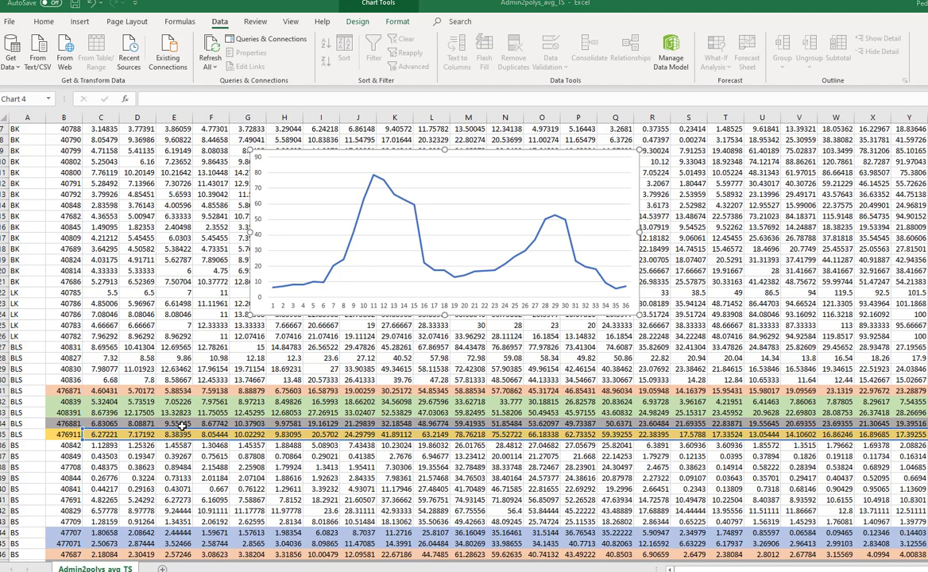
{"action": "key", "text": "alt+Tab"}
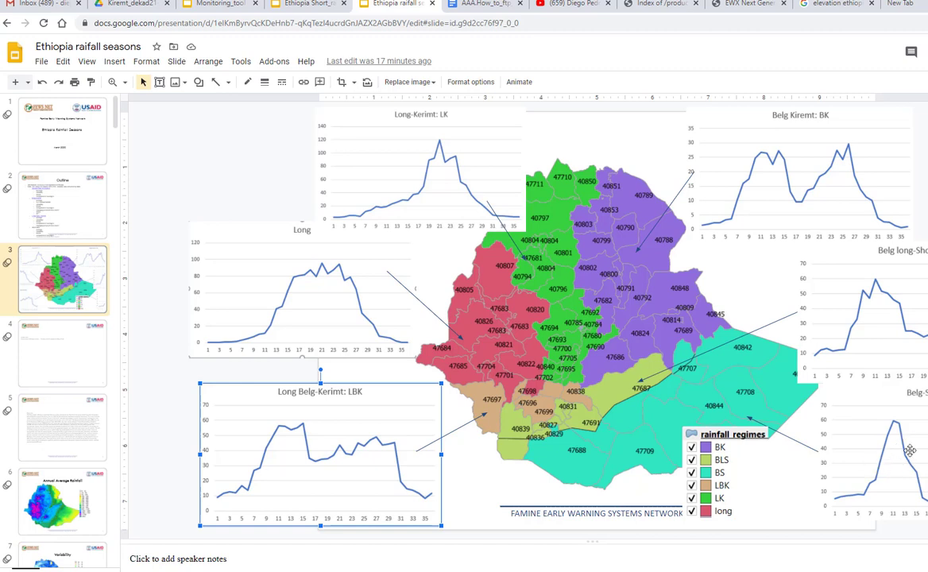
{"action": "left_click", "coordinate": [882, 394]}
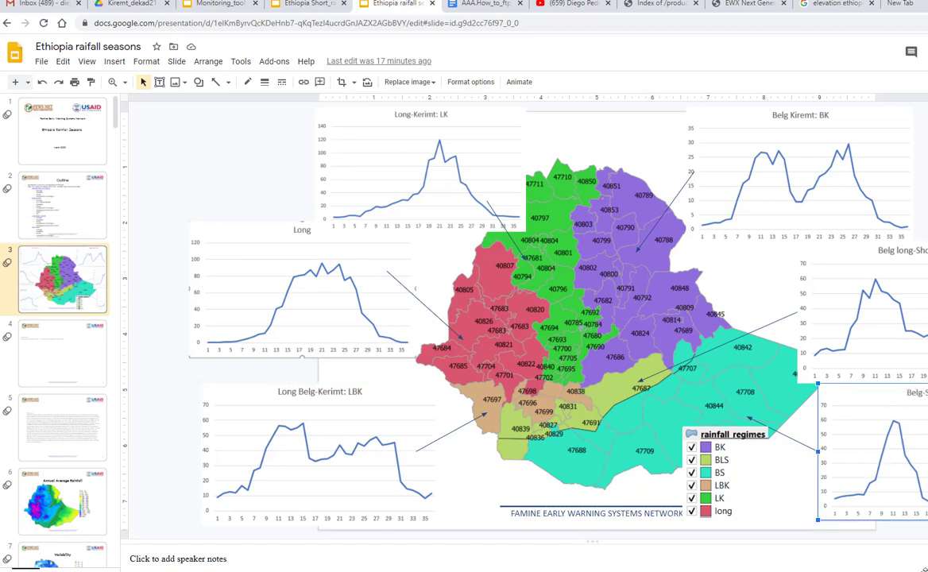